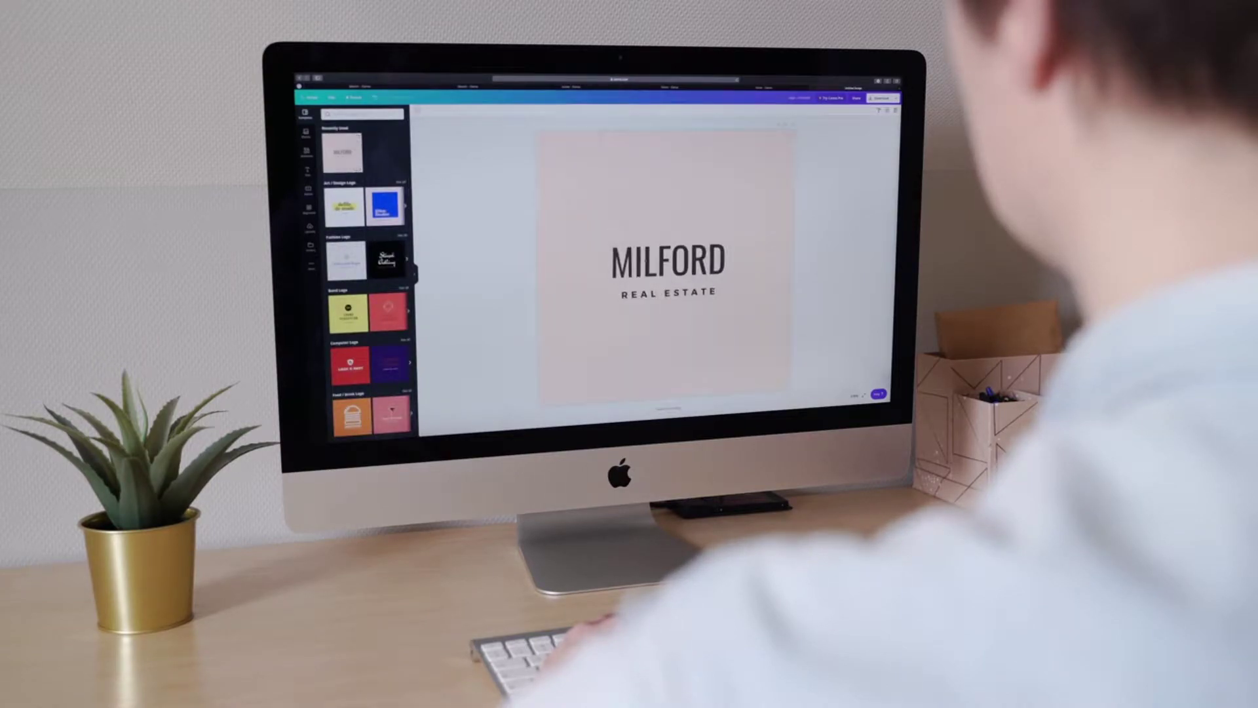
Step: Erase the MILFORD heading text and begin retyping it with 'H'
left_click(726, 259)
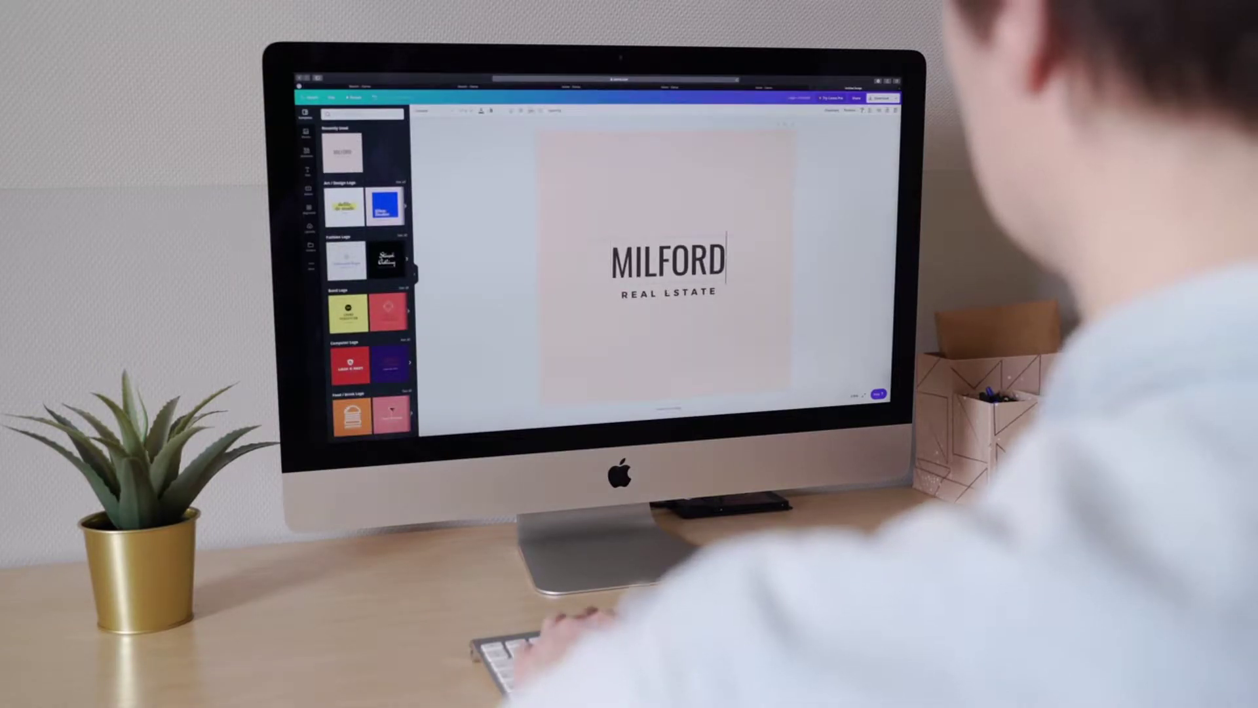
key("BackSpace")
key("BackSpace")
key("BackSpace")
key("BackSpace")
key("BackSpace")
key("BackSpace")
key("BackSpace")
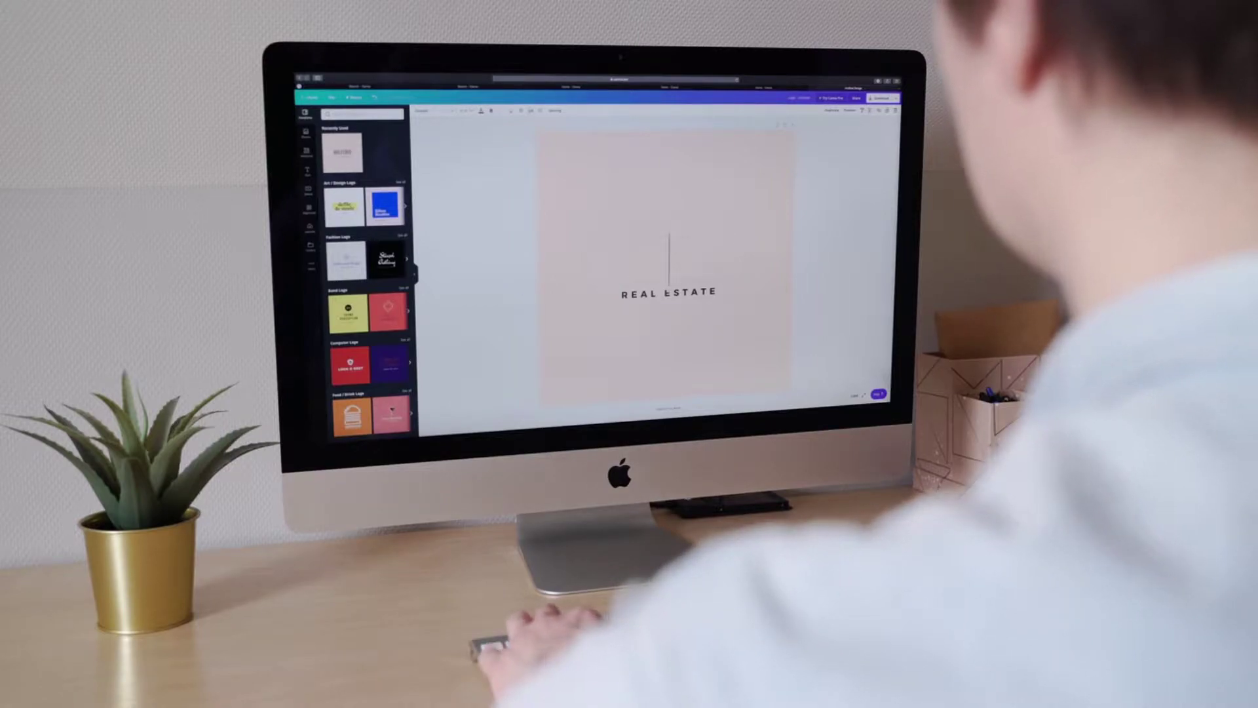
type("H")
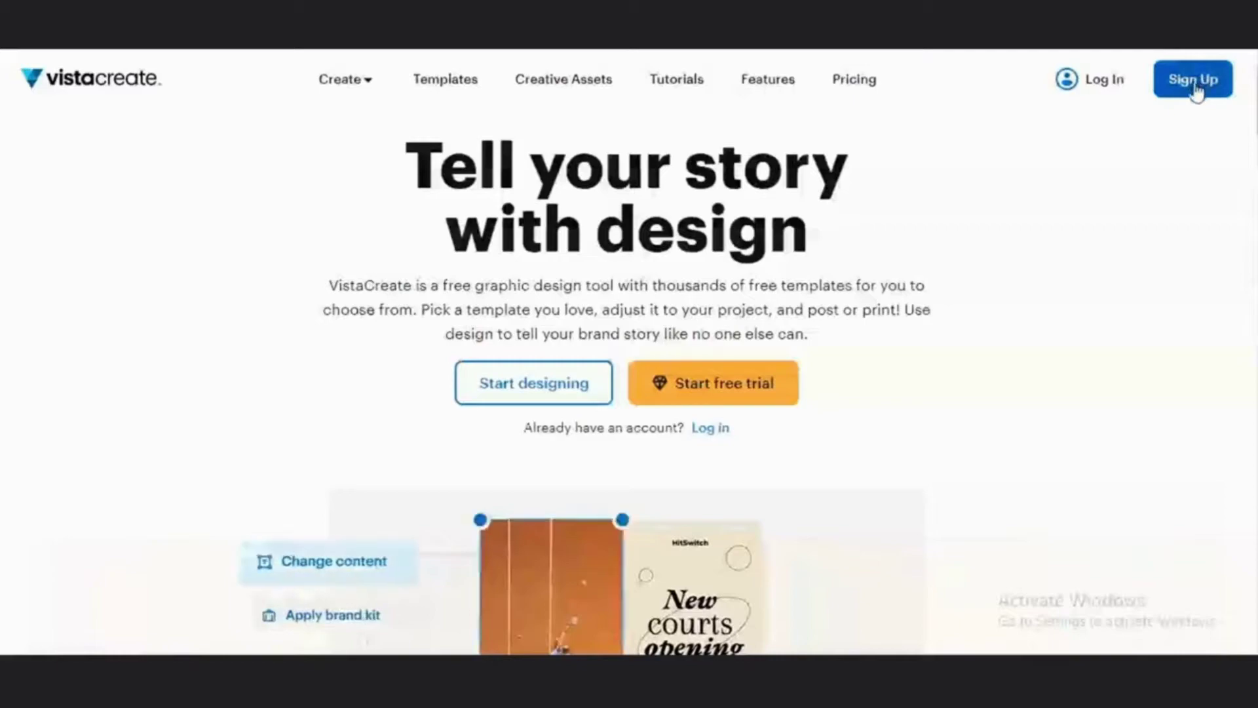
Step: Register a new VistaCreate account through the Sign up with Google option
left_click(1194, 84)
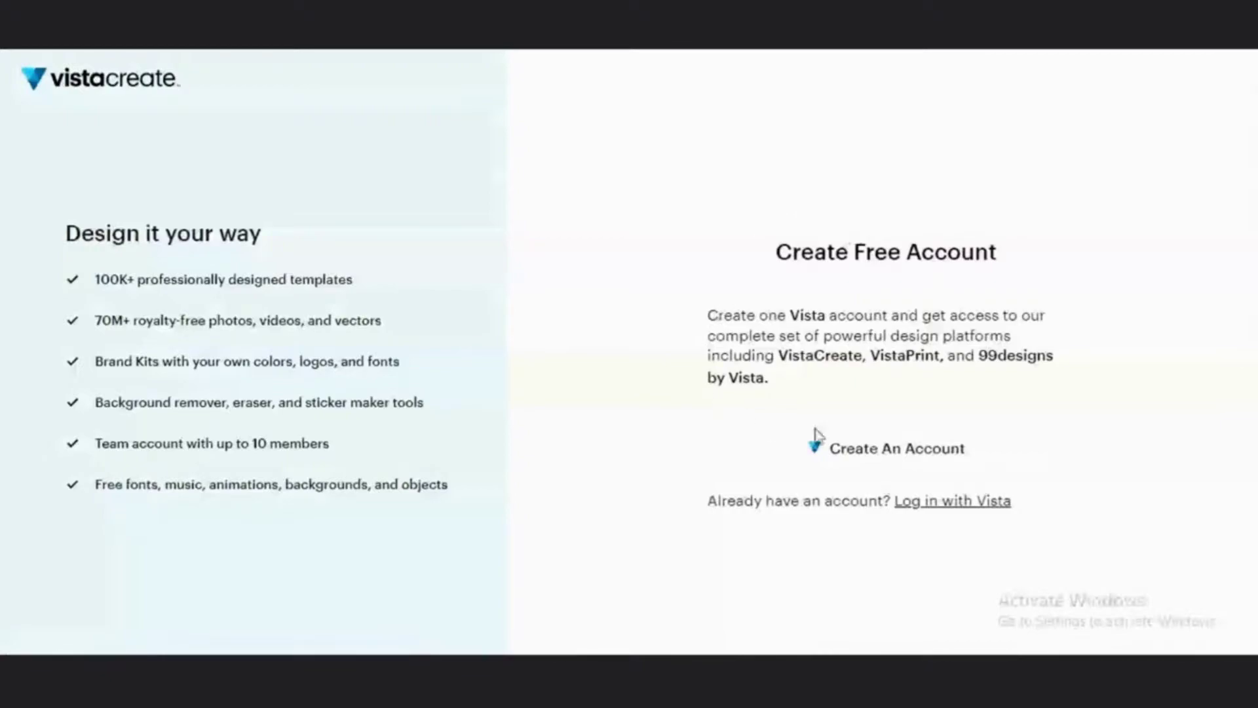
left_click(874, 451)
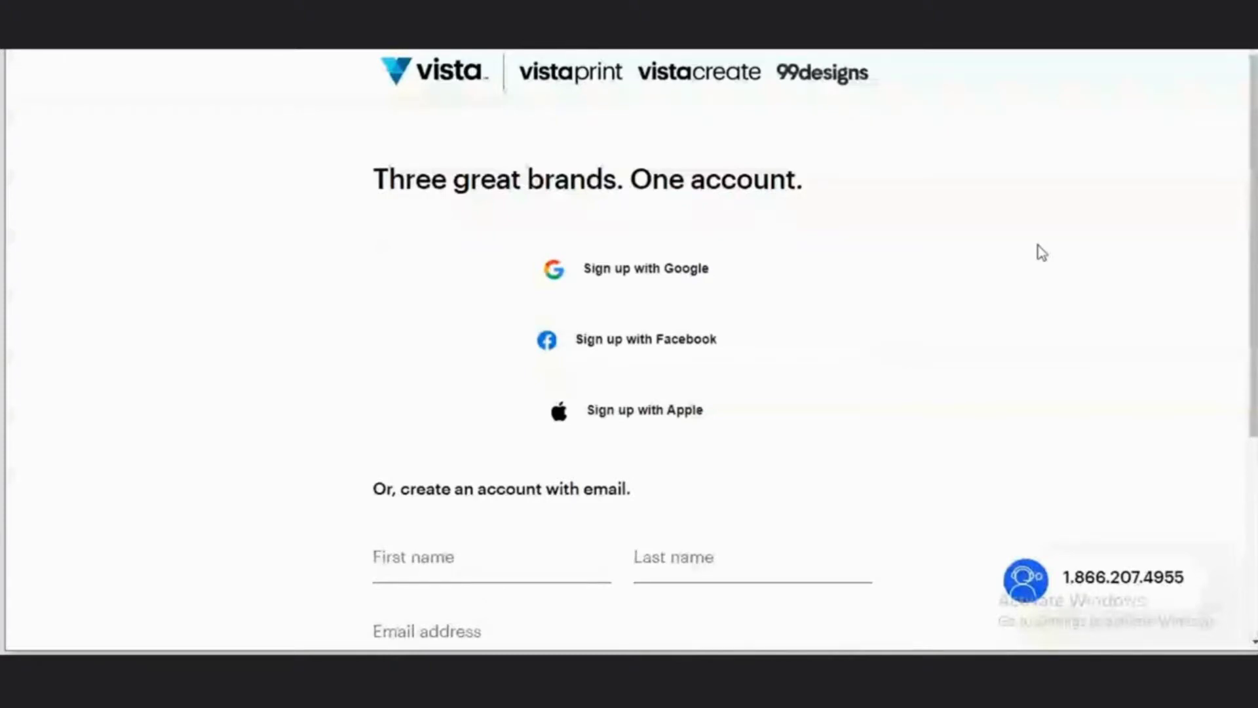
scroll(1042, 252, "down", 3)
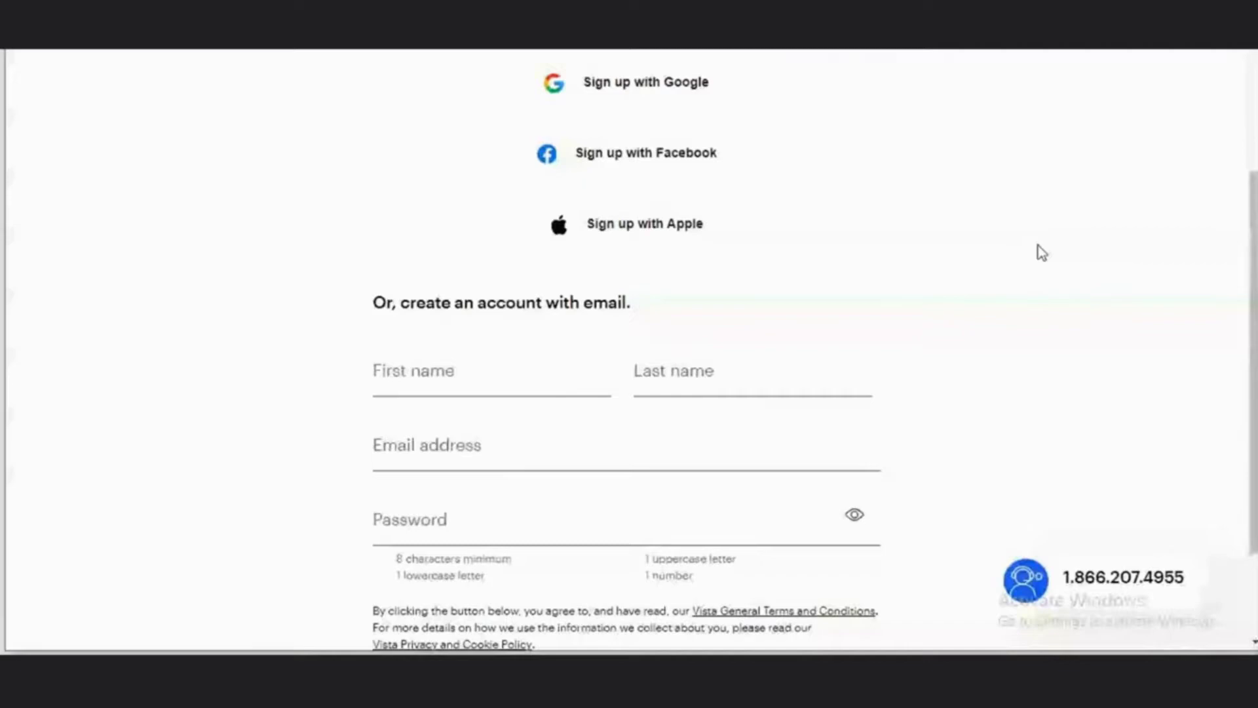
scroll(1042, 253, "down", 2)
scroll(1042, 252, "up", 5)
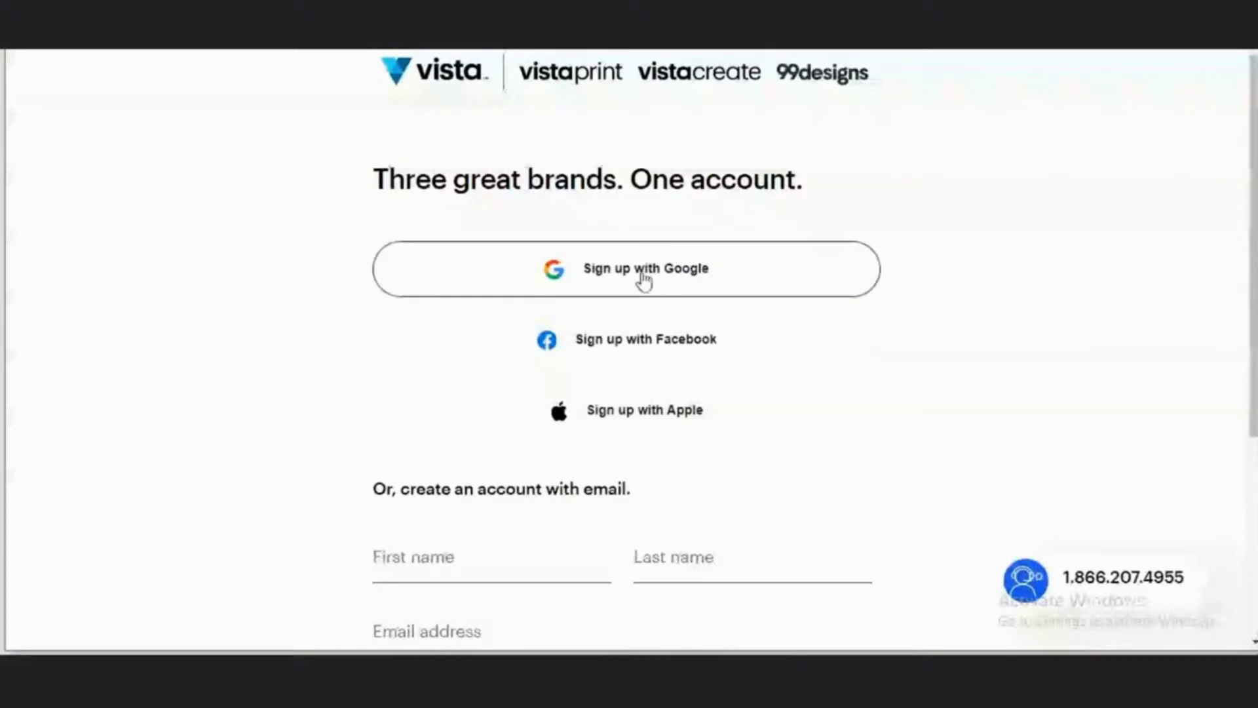
left_click(662, 271)
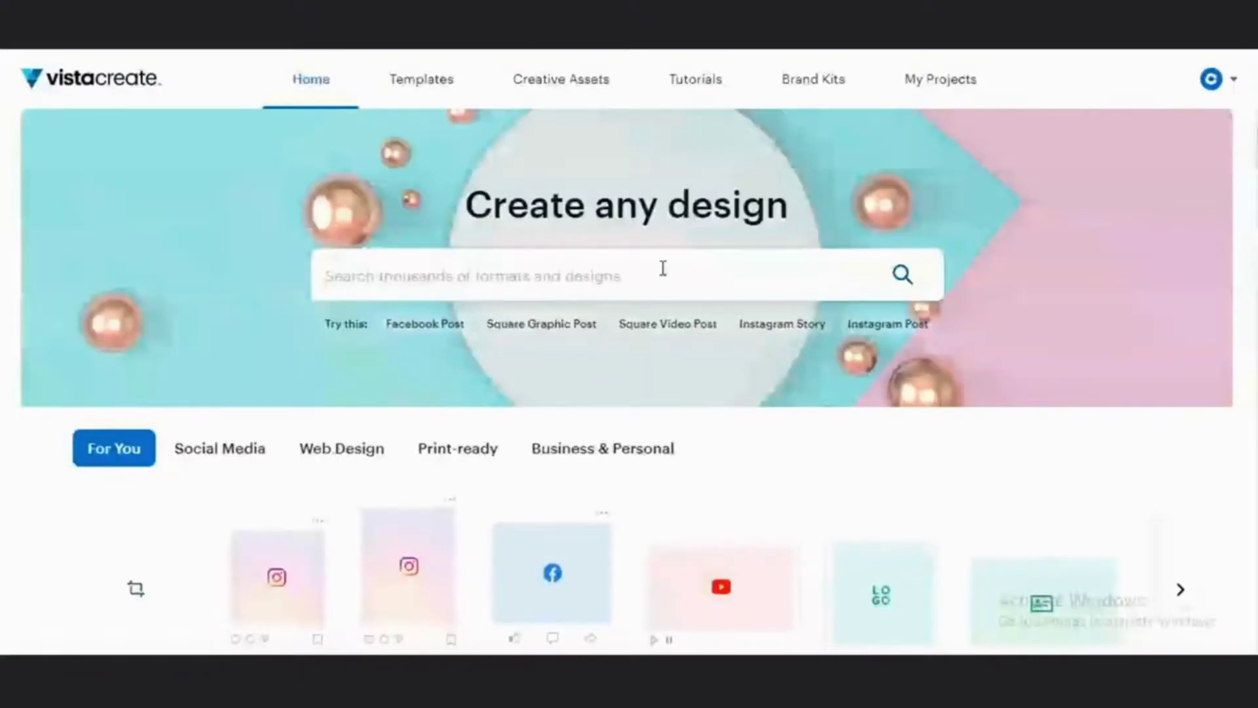
left_click(1231, 91)
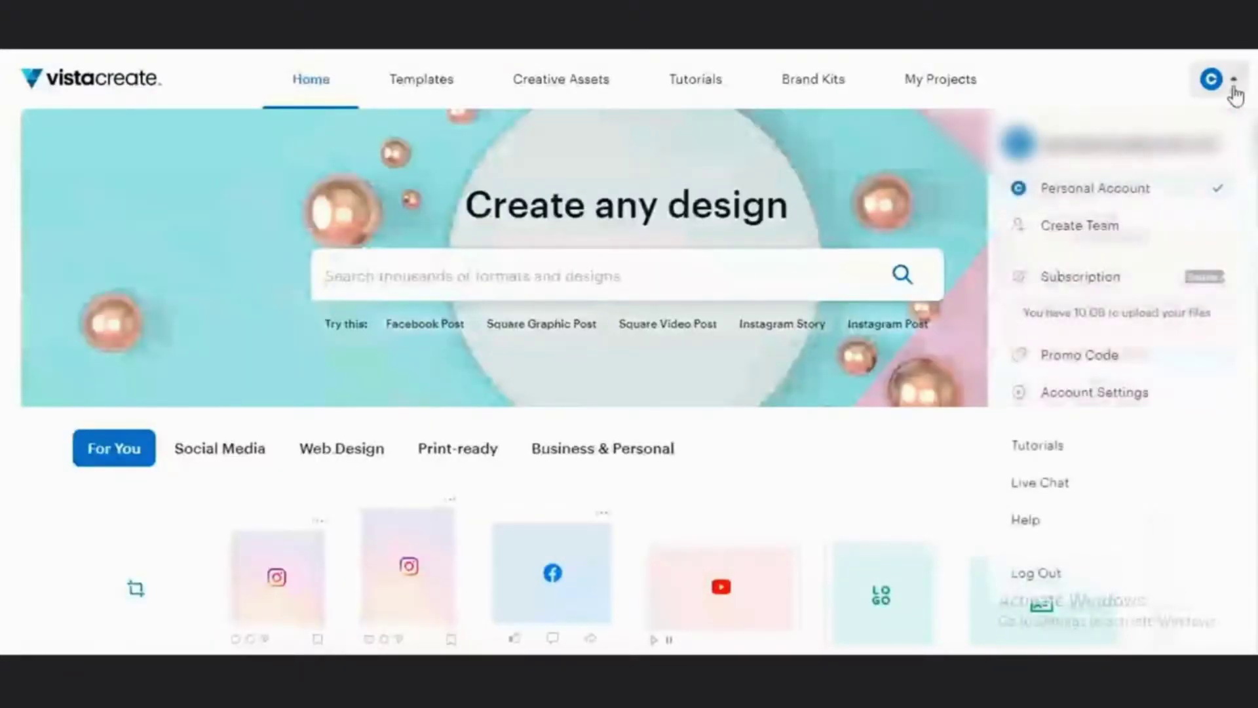
left_click(1231, 91)
left_click(1233, 91)
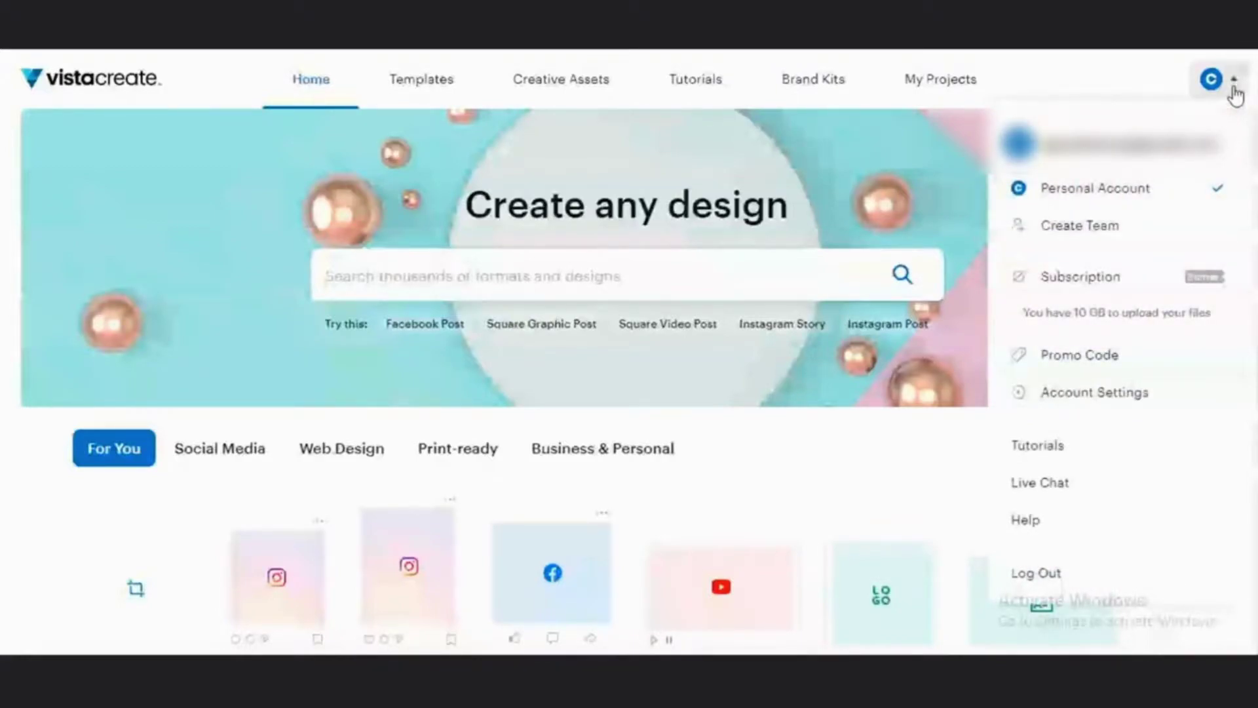
left_click(426, 88)
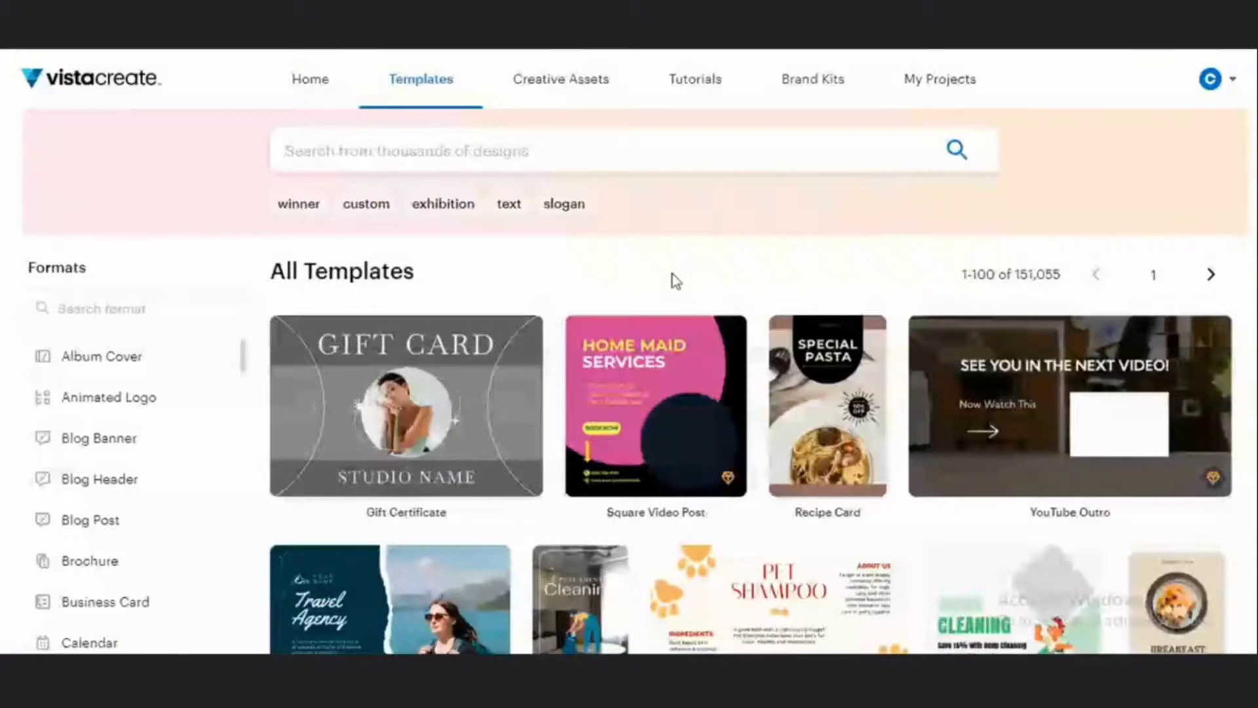
scroll(673, 280, "down", 5)
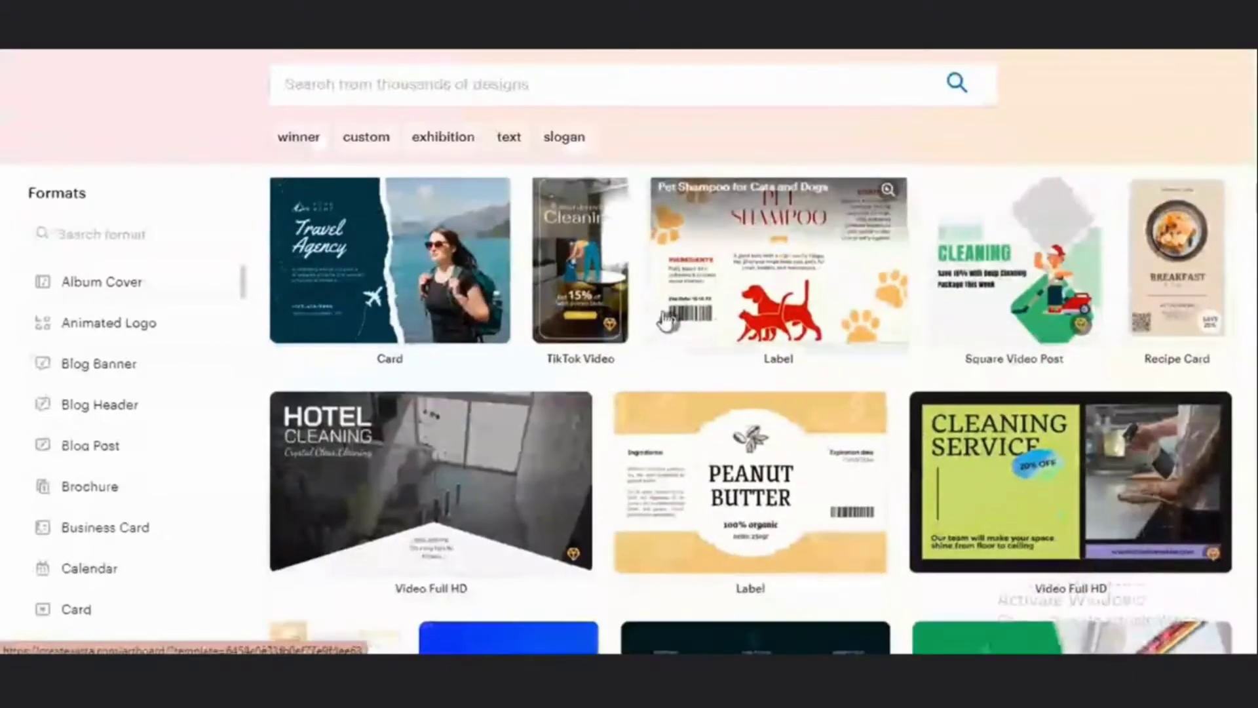
scroll(606, 367, "up", 5)
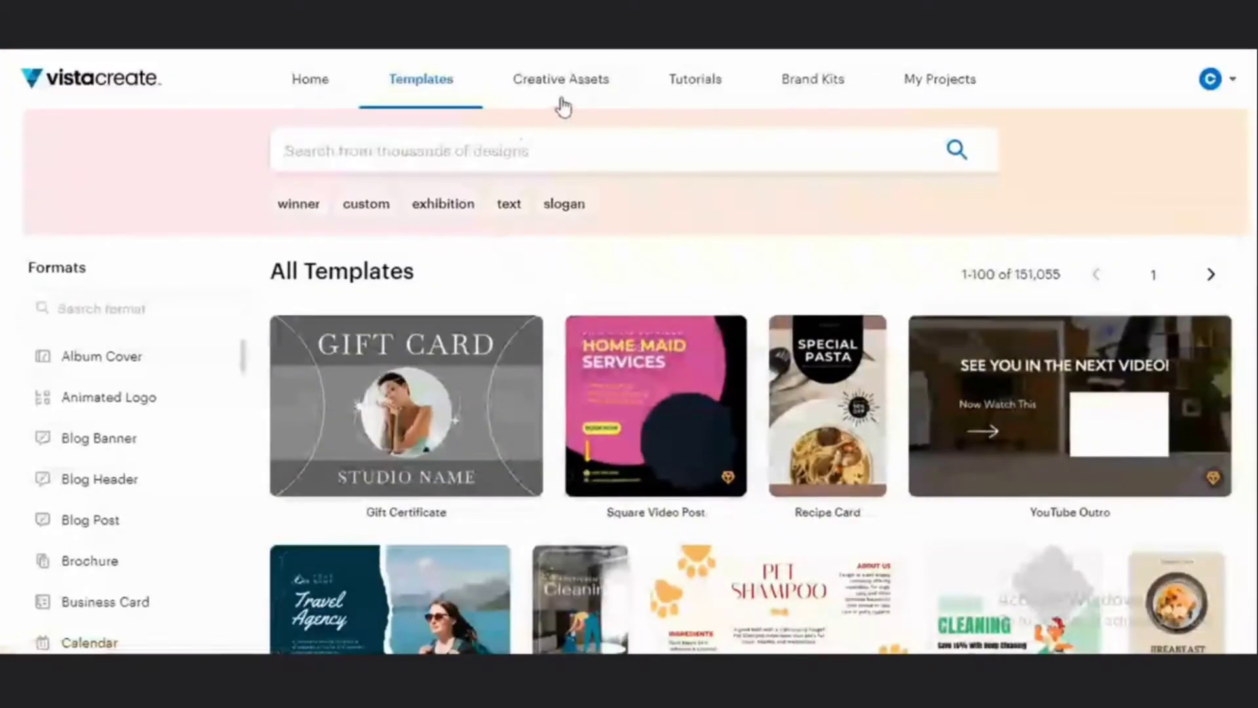
left_click(569, 95)
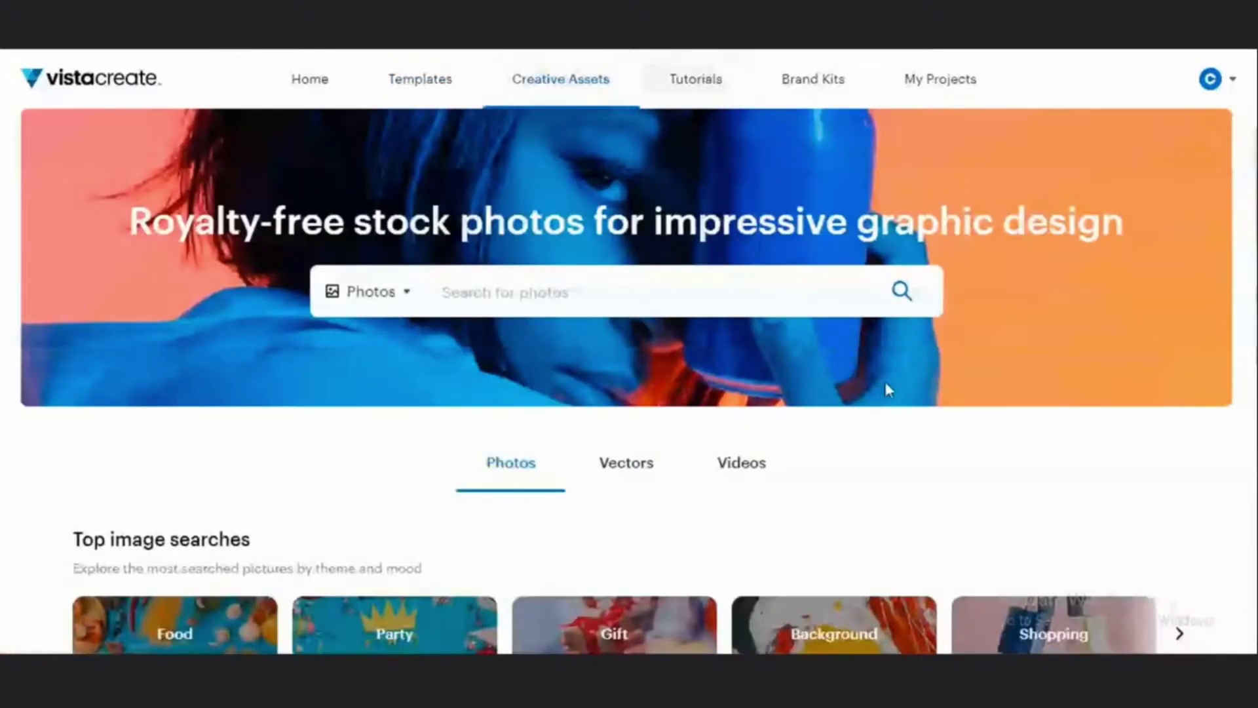
scroll(887, 388, "down", 10)
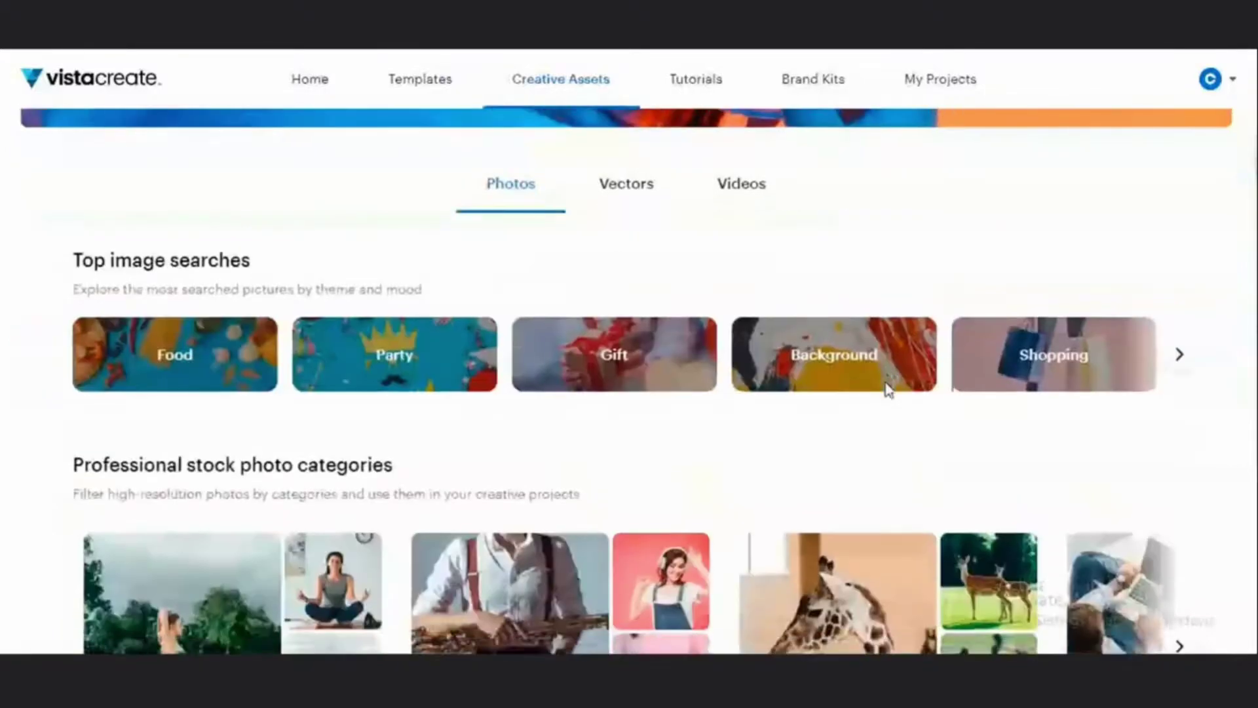
scroll(850, 427, "up", 10)
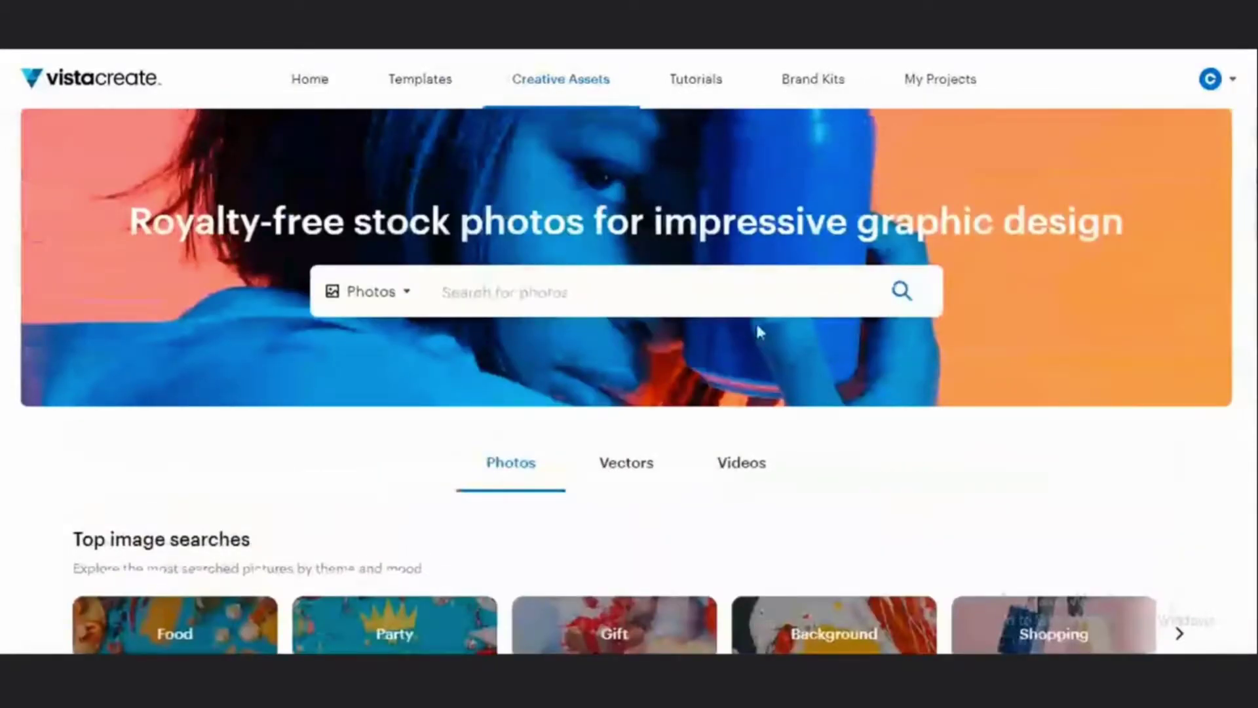
left_click(710, 84)
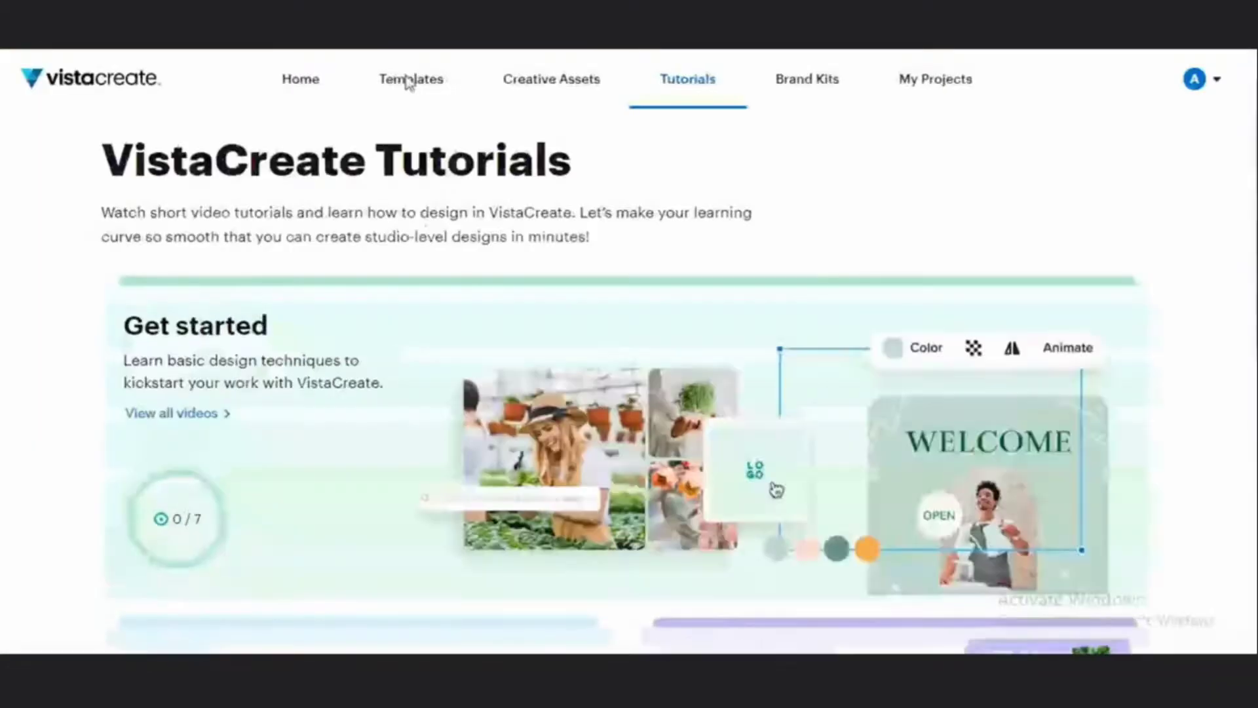
scroll(692, 171, "down", 8)
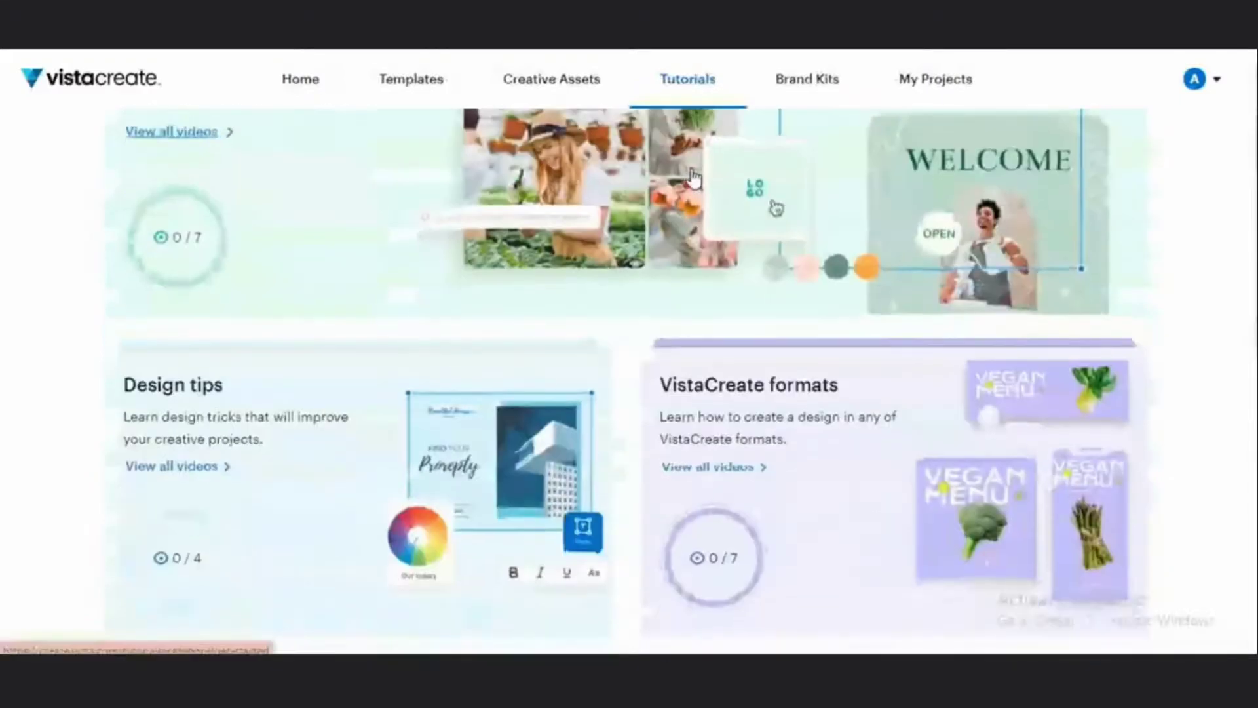
scroll(690, 197, "down", 3)
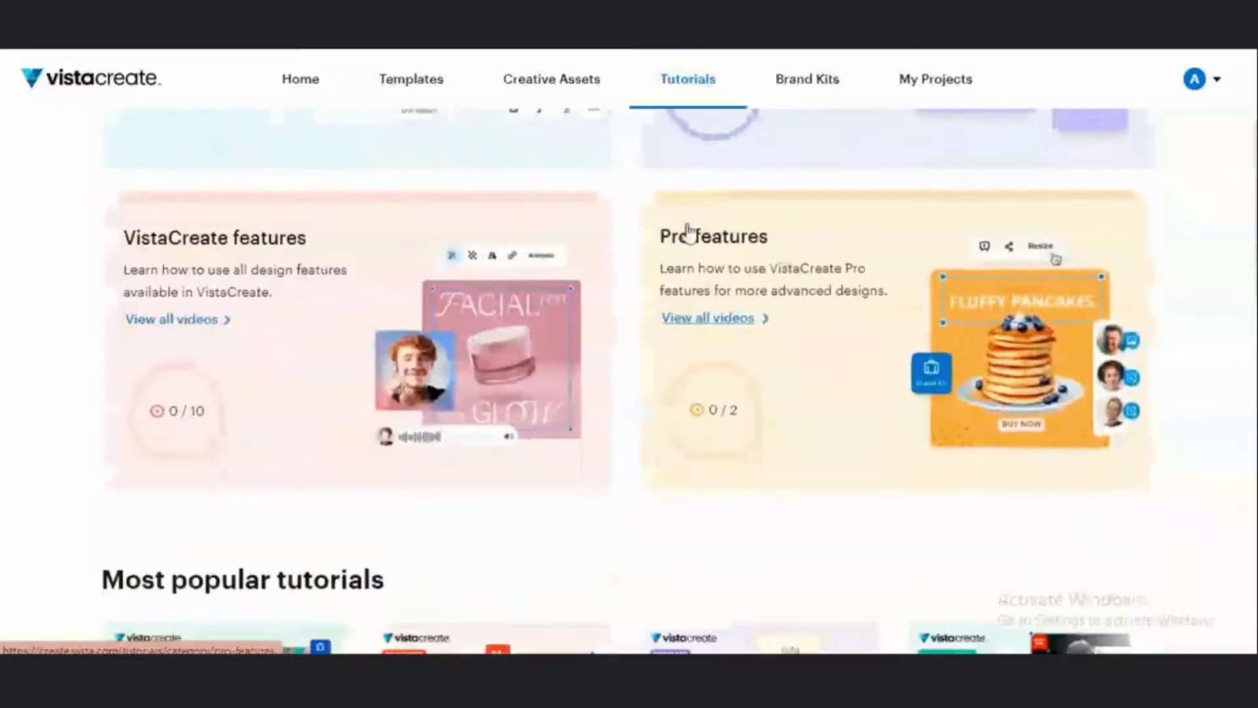
scroll(676, 274, "up", 3)
scroll(676, 273, "up", 2)
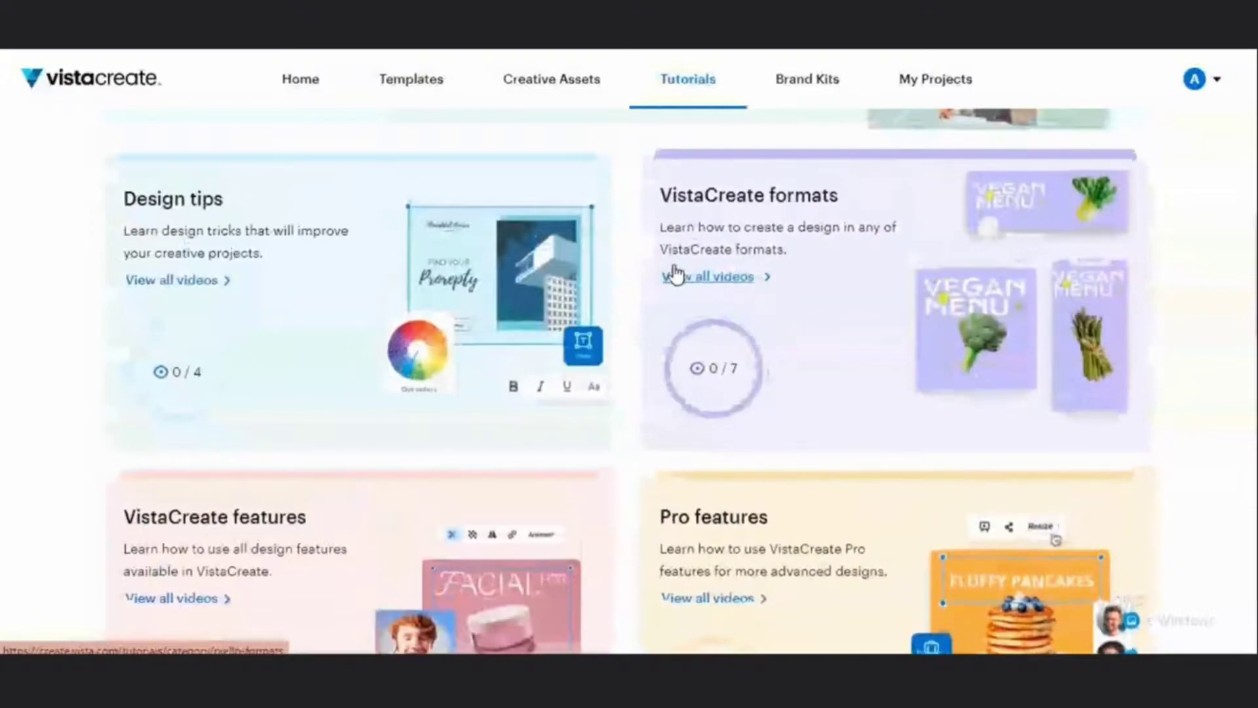
scroll(675, 274, "up", 6)
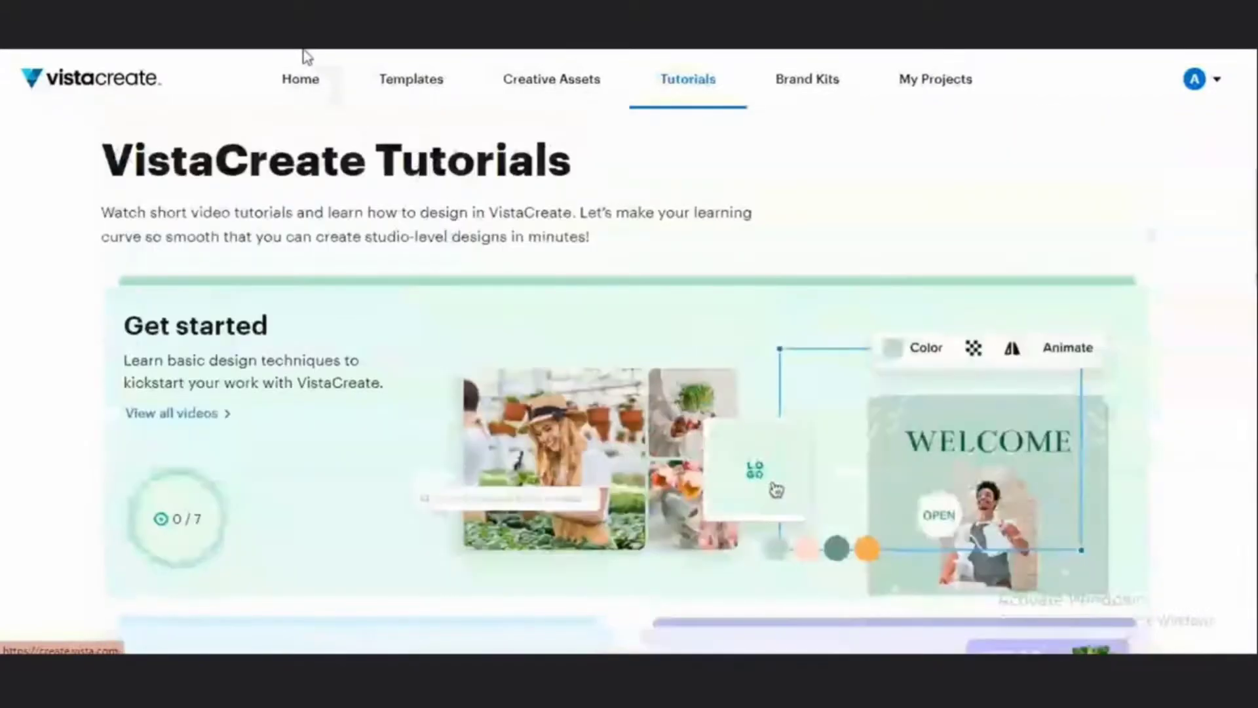
left_click(794, 82)
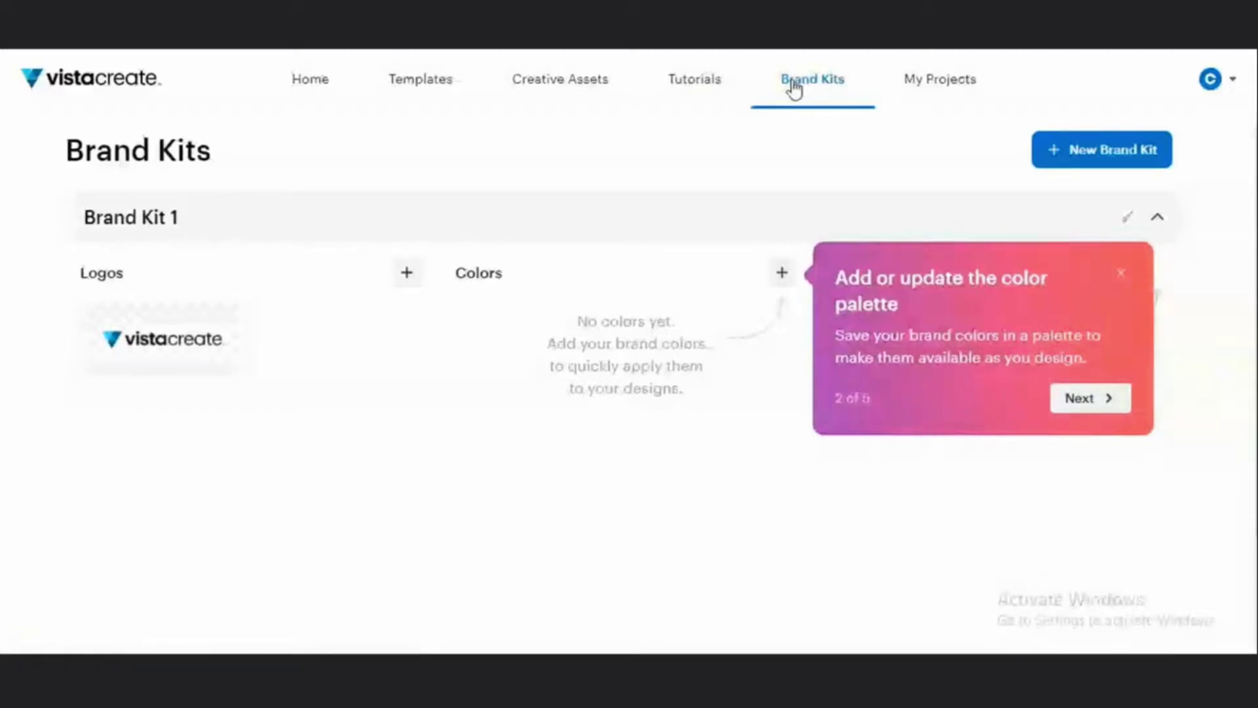
left_click(940, 84)
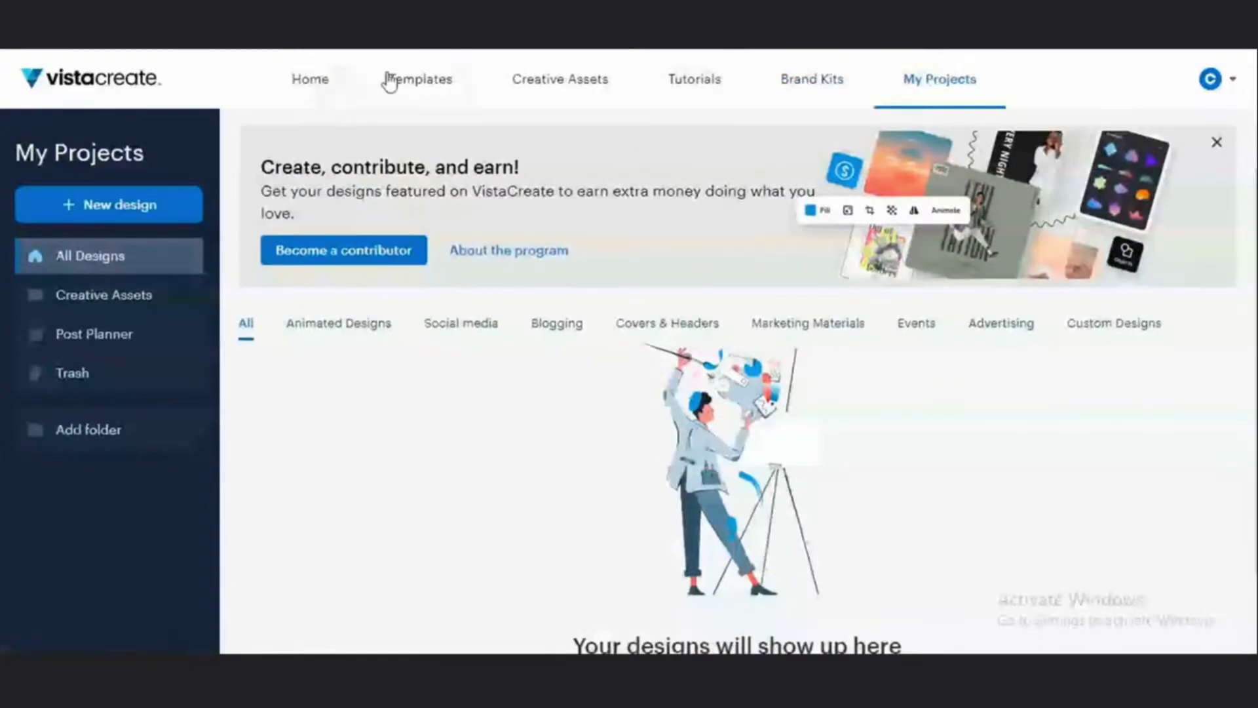
Step: From the home page, pick the YouTube Thumbnail format in the For You row
left_click(301, 84)
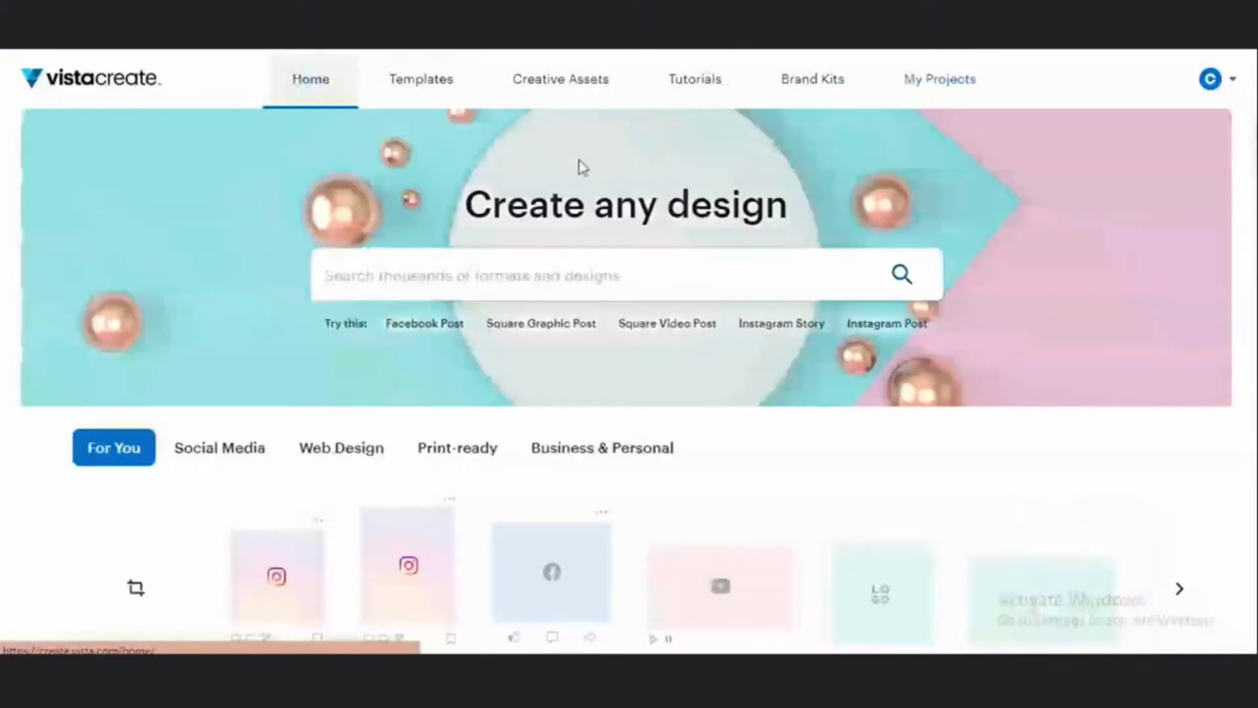
scroll(633, 191, "down", 3)
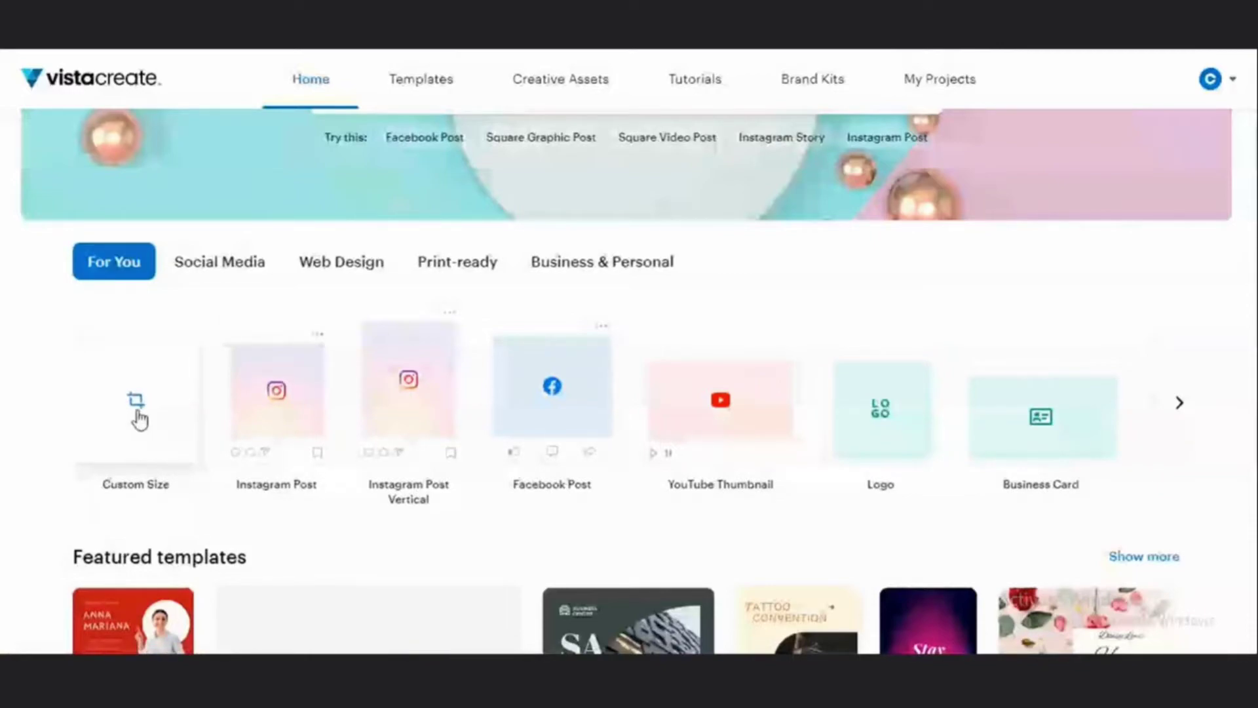
scroll(493, 289, "up", 3)
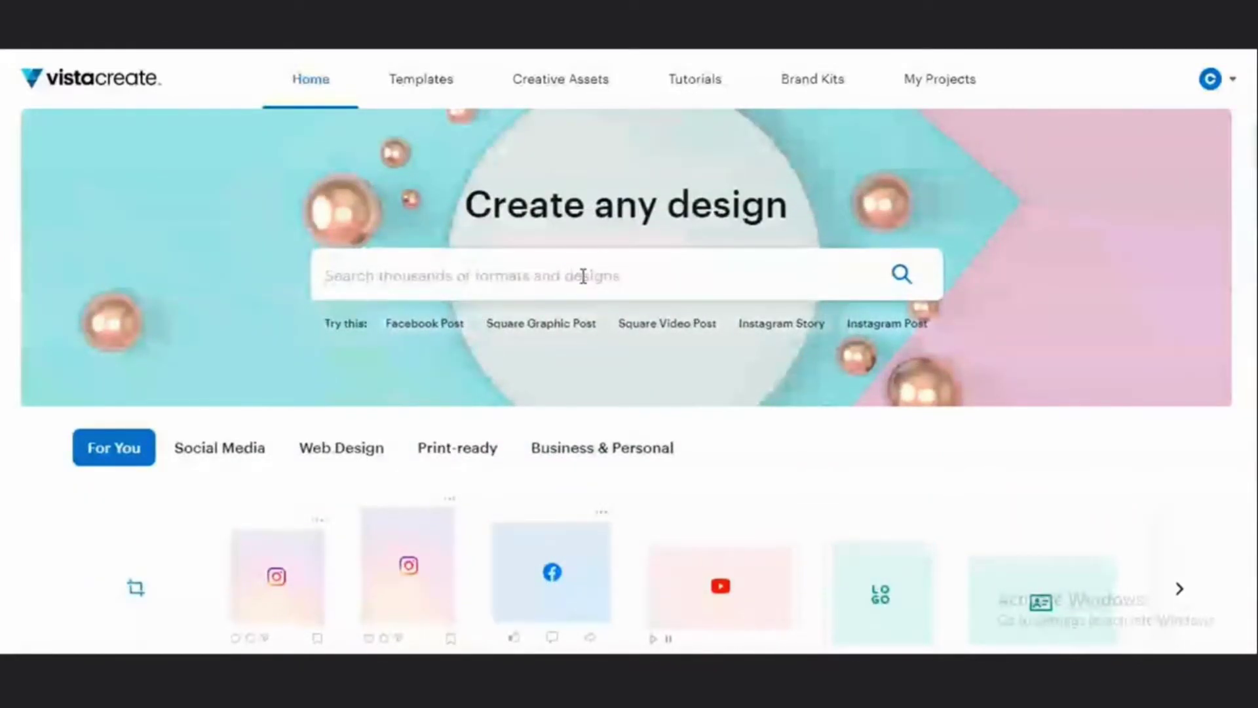
scroll(584, 276, "down", 5)
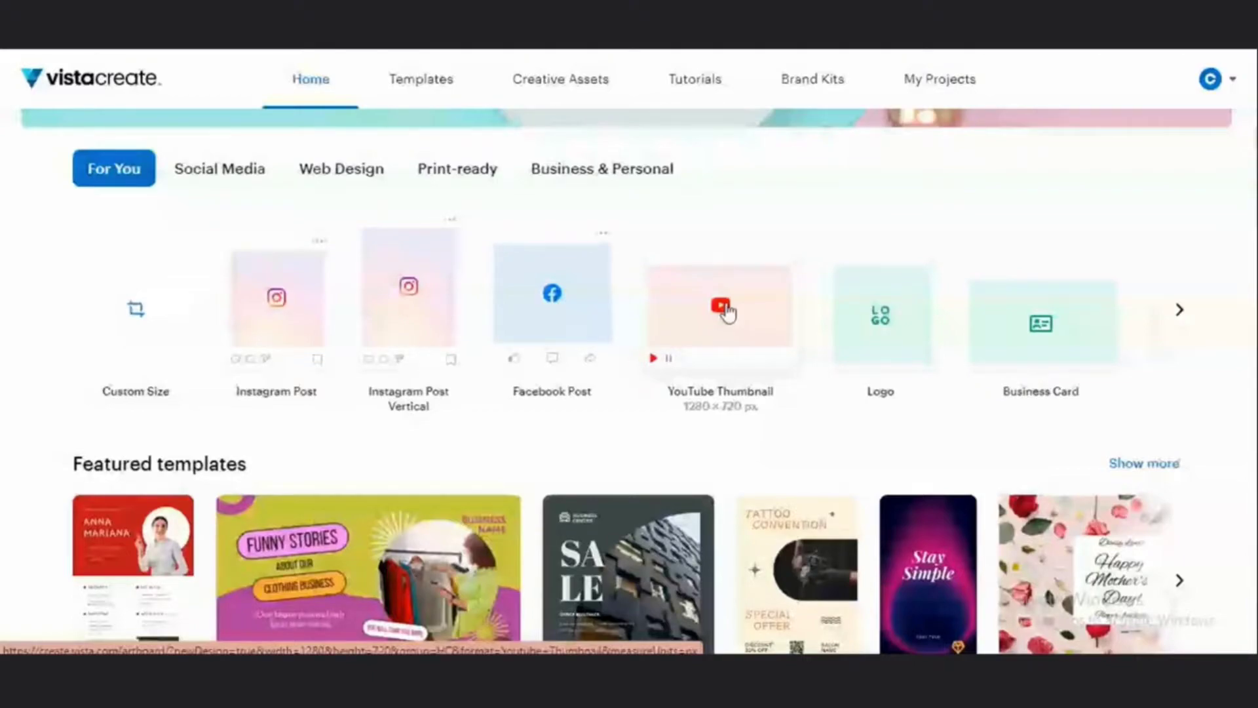
left_click(728, 313)
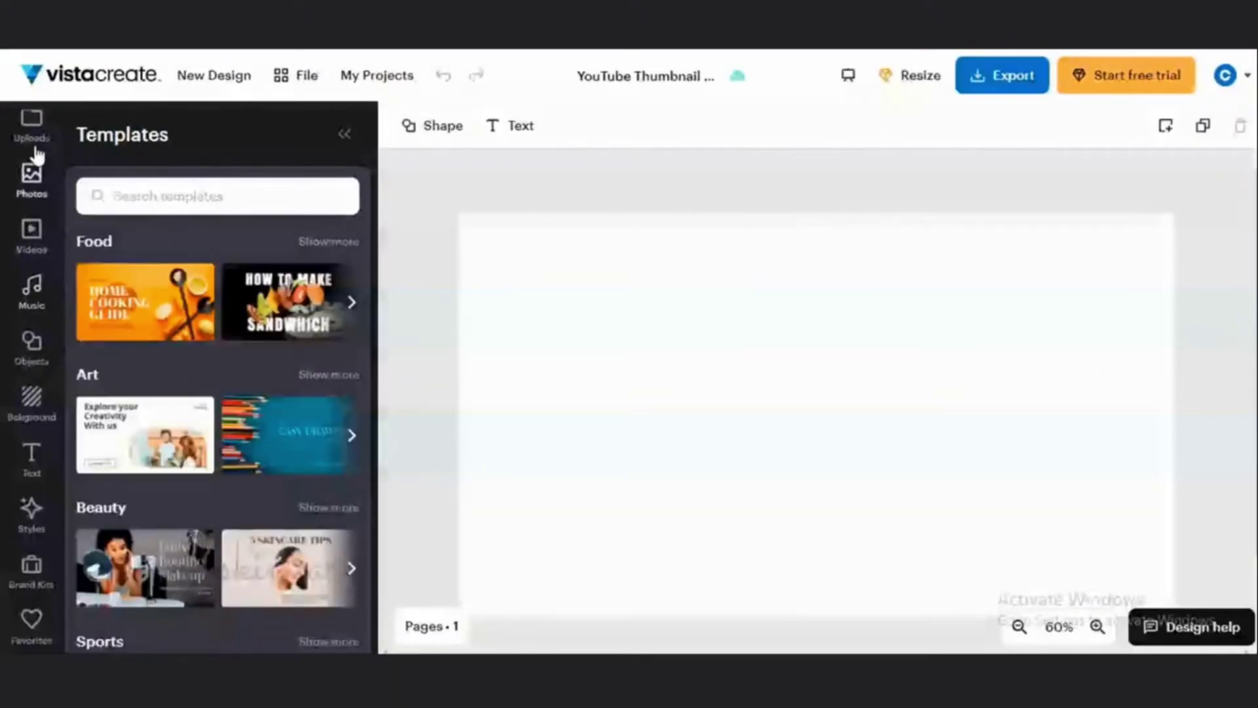
Step: Browse the Uploads, Photos, Videos, Music, Objects, Background and Text libraries, ending on Templates
left_click(40, 139)
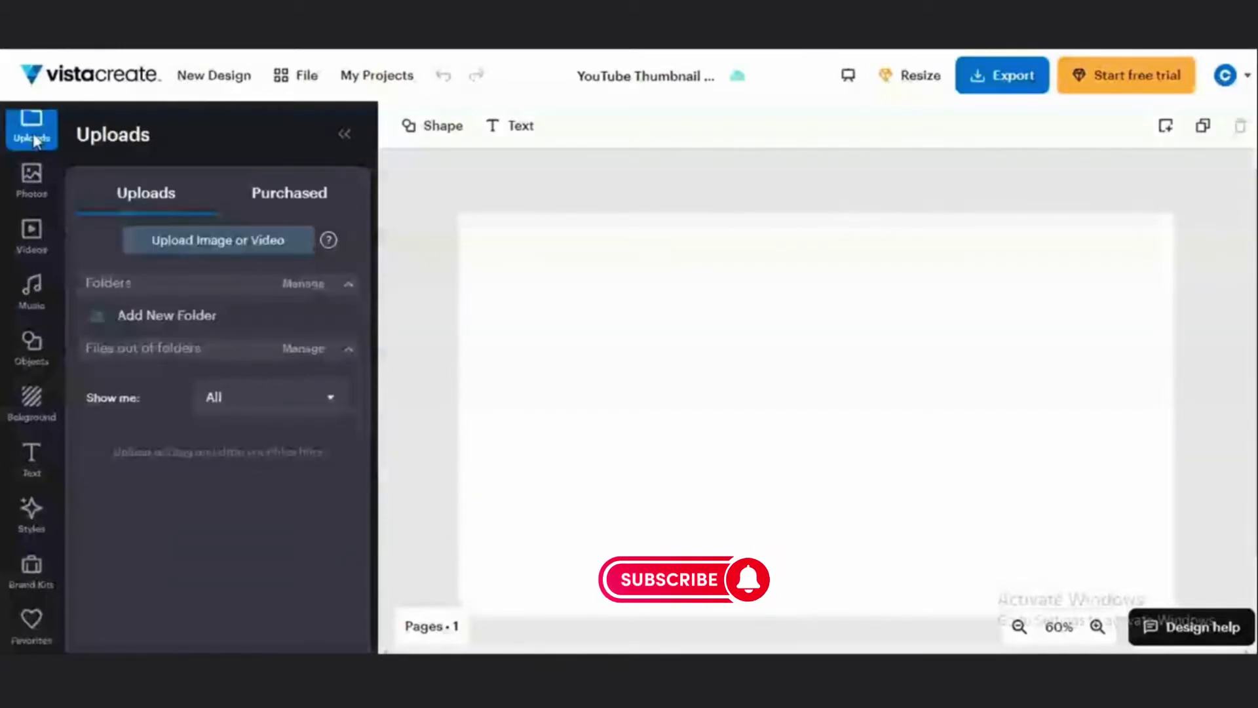
left_click(31, 177)
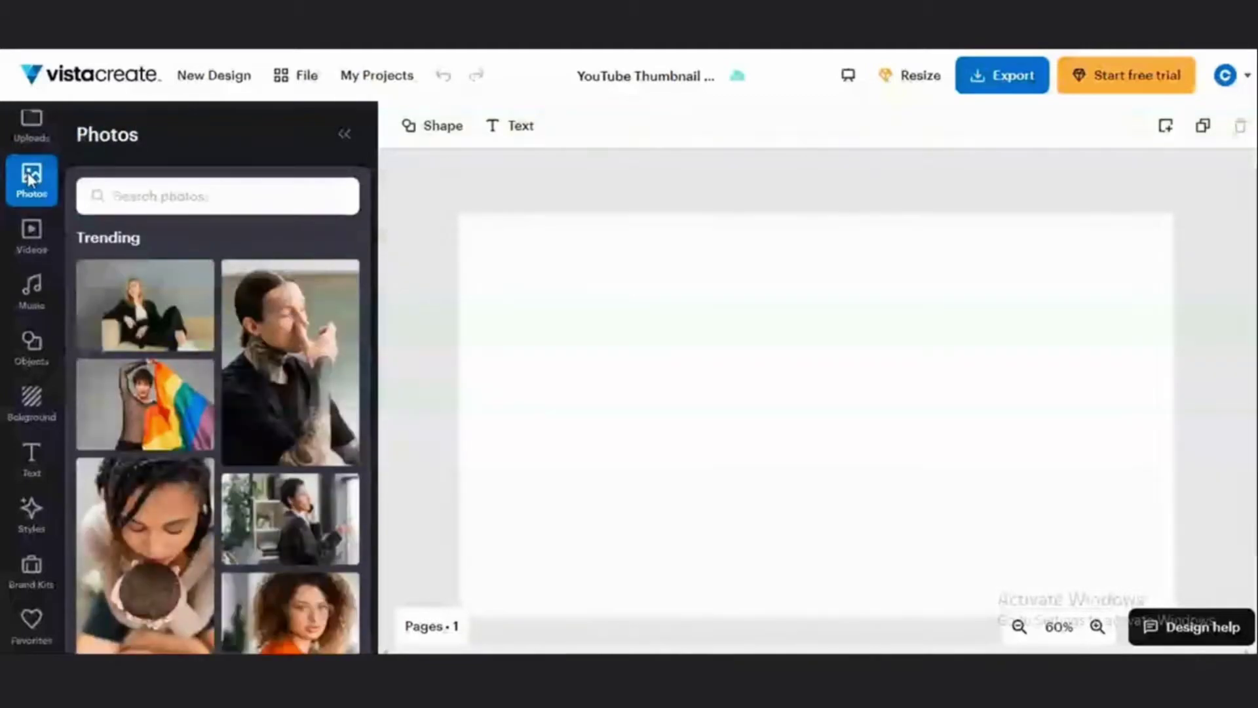
left_click(27, 240)
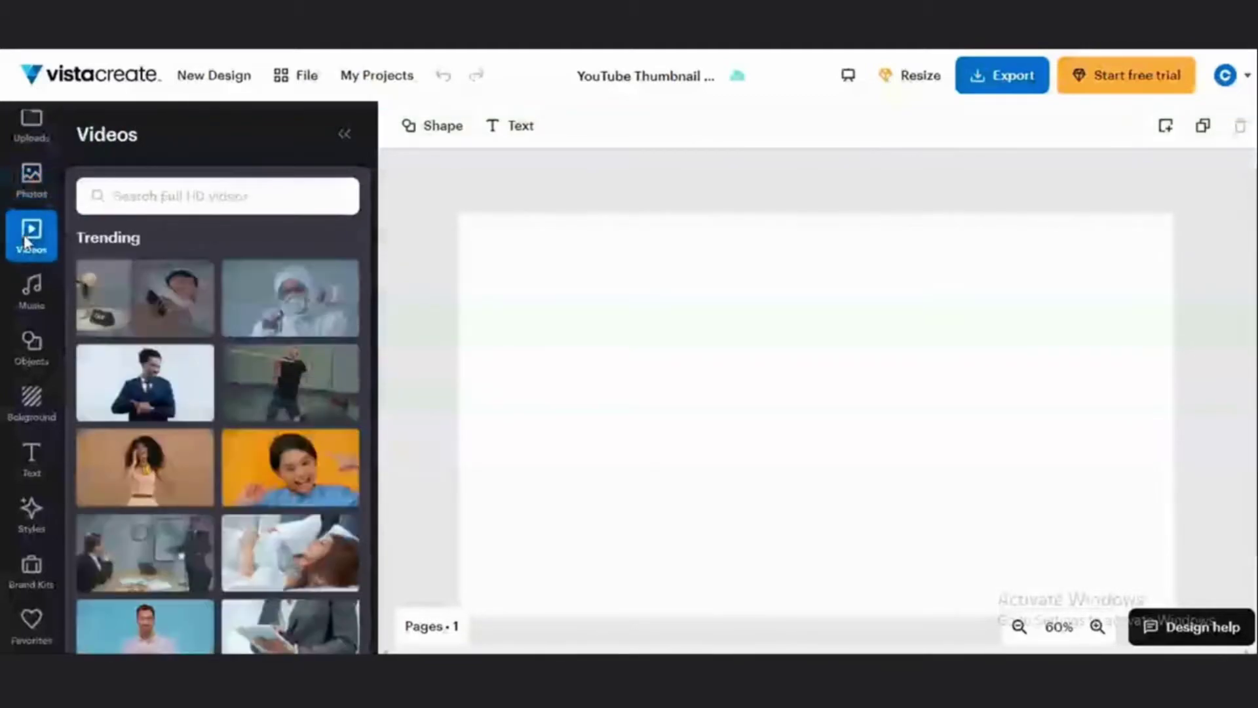
left_click(34, 294)
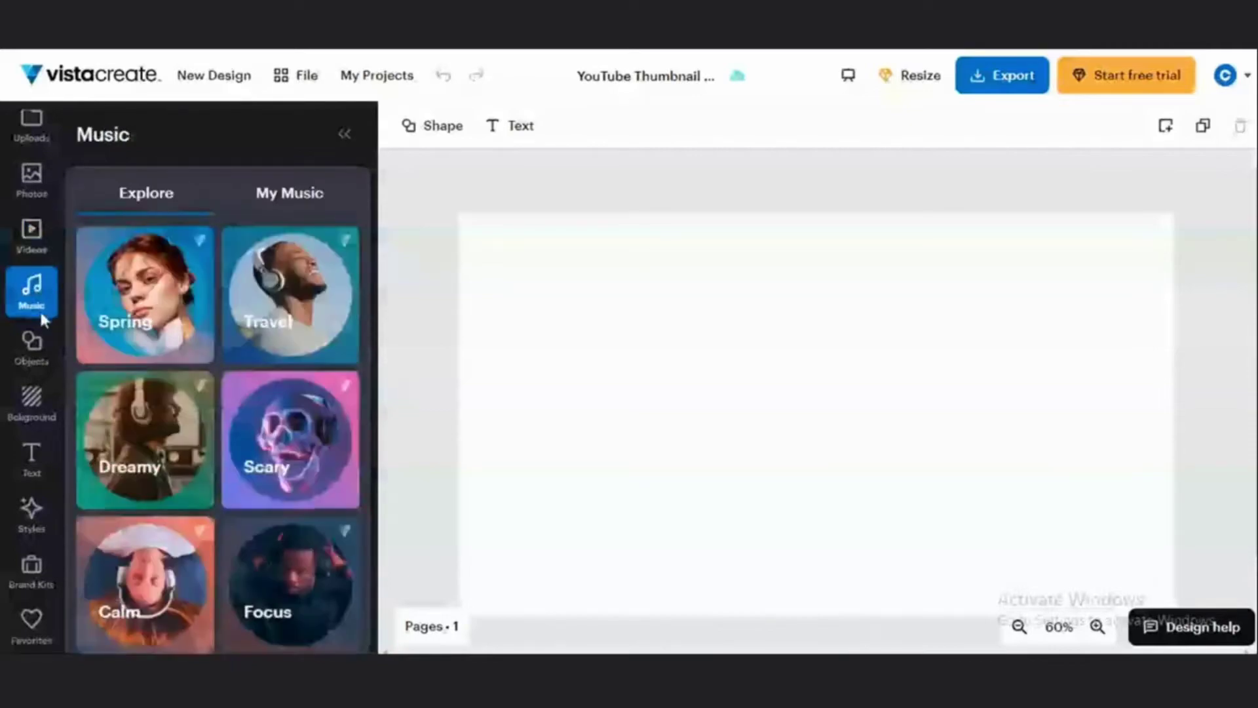
left_click(36, 354)
left_click(31, 403)
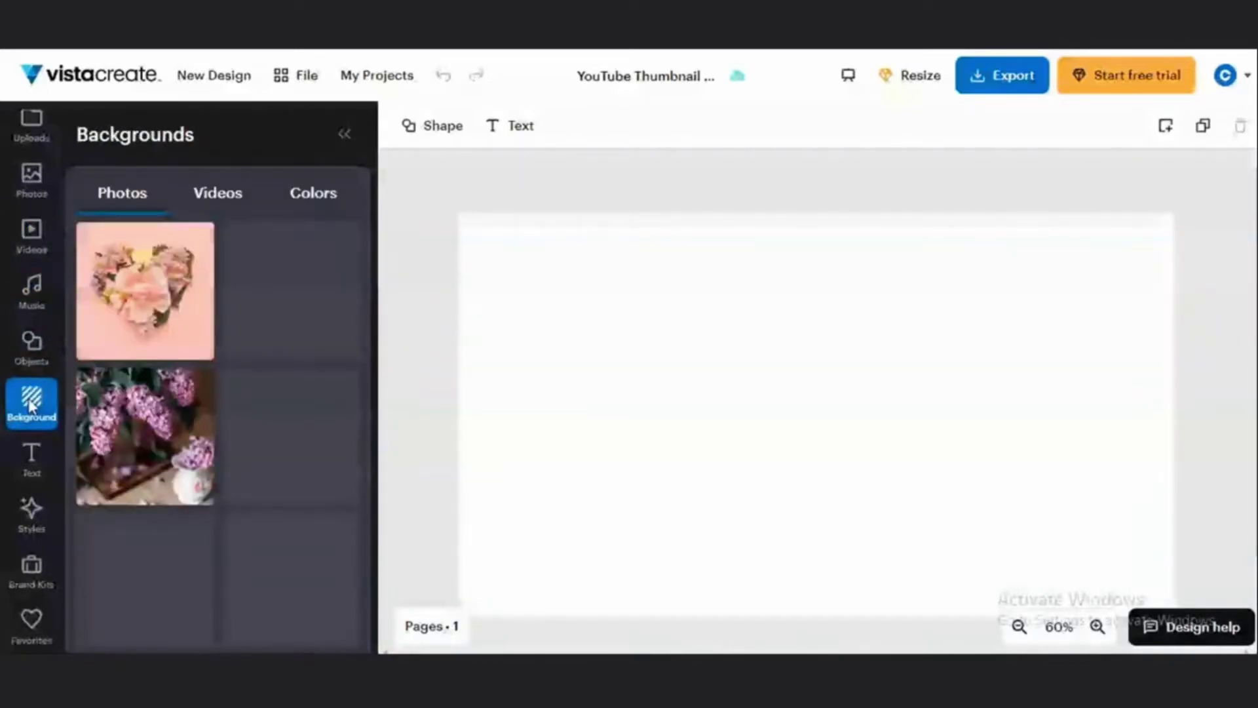
left_click(31, 458)
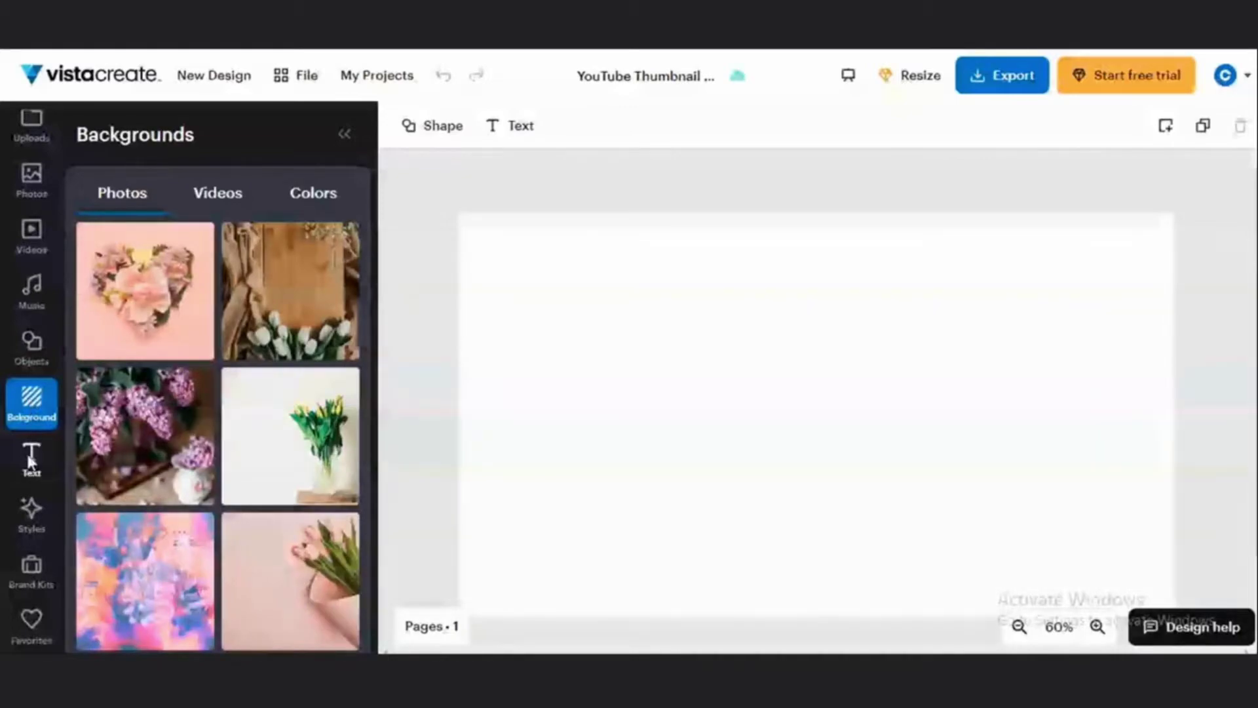
left_click(31, 126)
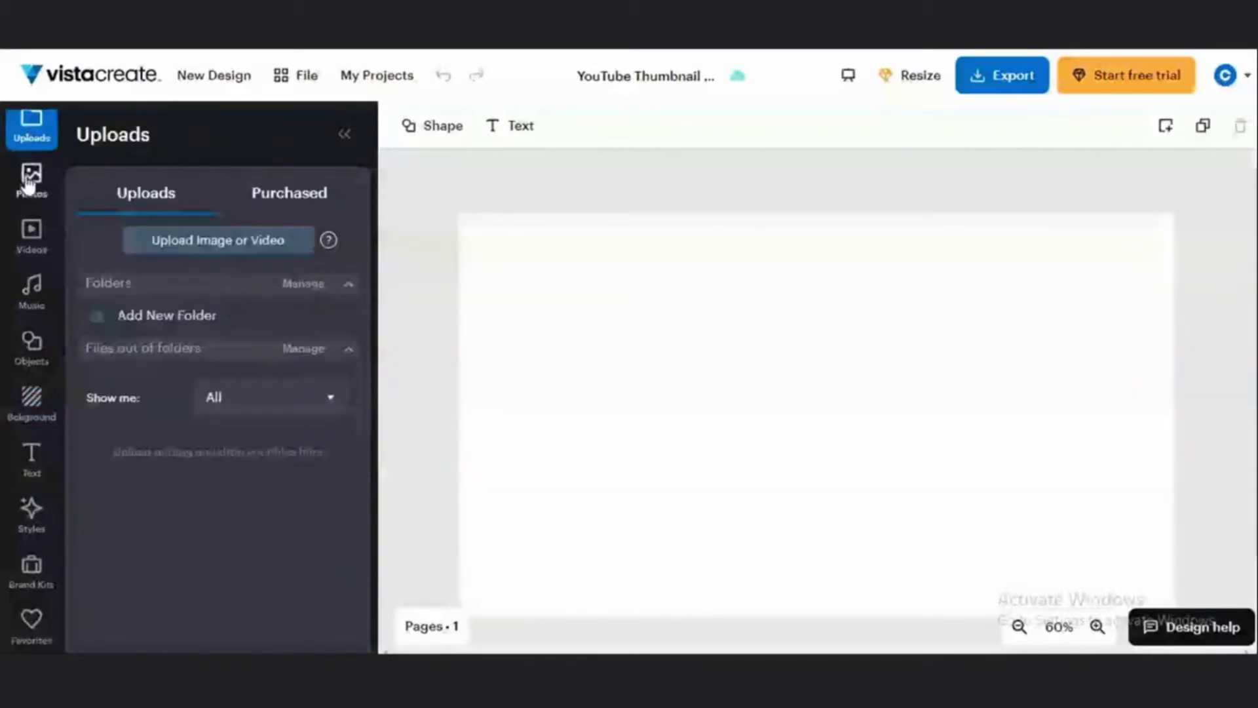
scroll(32, 139, "up", 1)
left_click(30, 131)
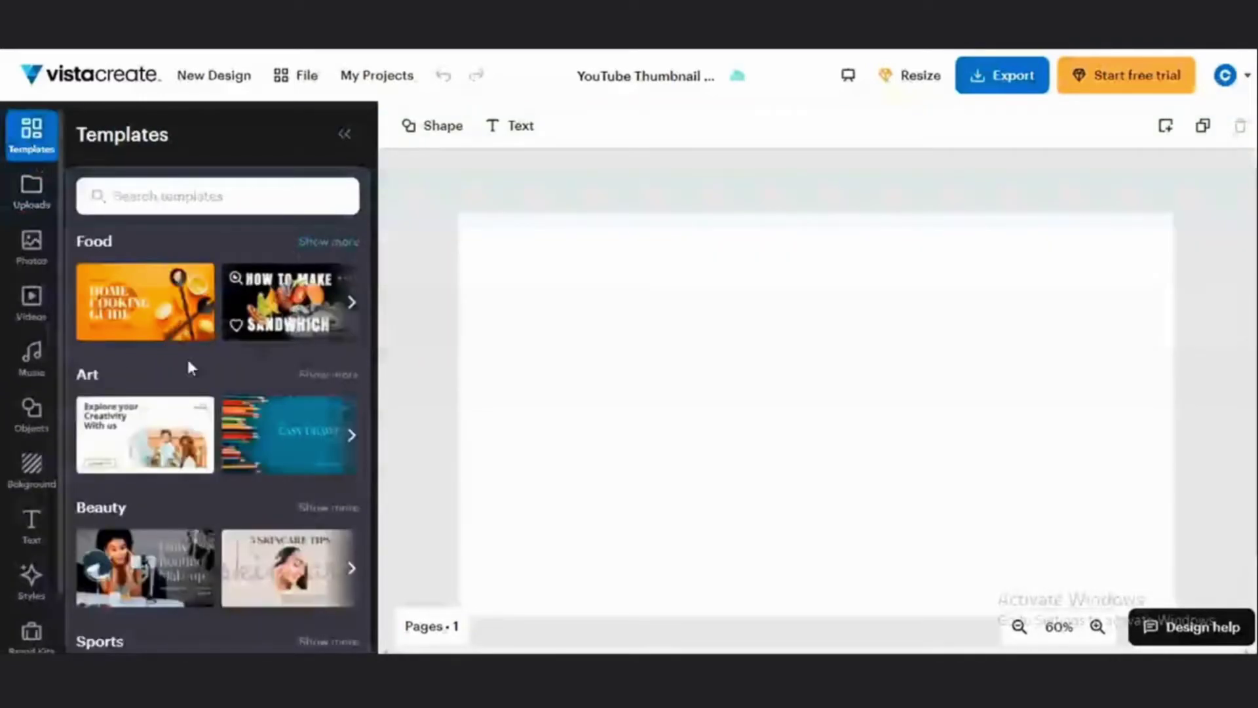
Step: Apply the blue 'Strat Training Today' Sports template and shift the man's photo up-right
scroll(160, 357, "down", 2)
scroll(162, 357, "down", 3)
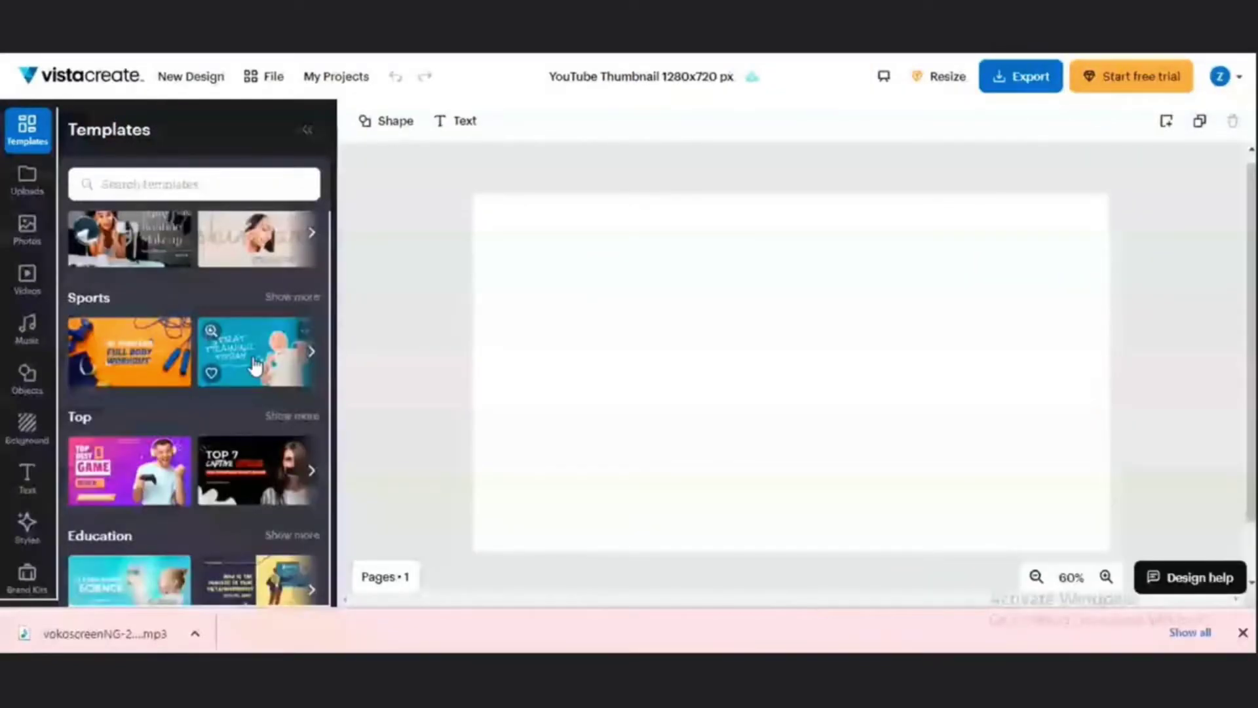
left_click(255, 364)
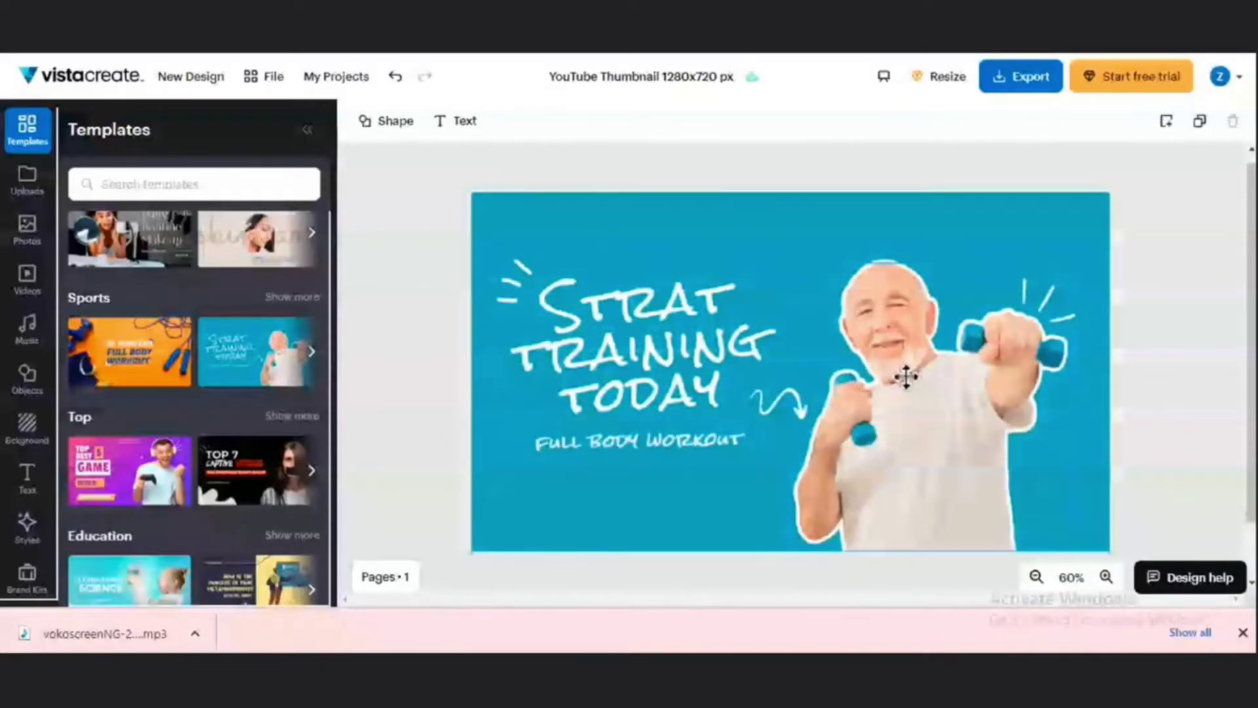
left_click_drag(905, 376, 944, 362)
Step: Enlarge the background shape from its top-left corner and fill it with the image's teal
left_click(485, 217)
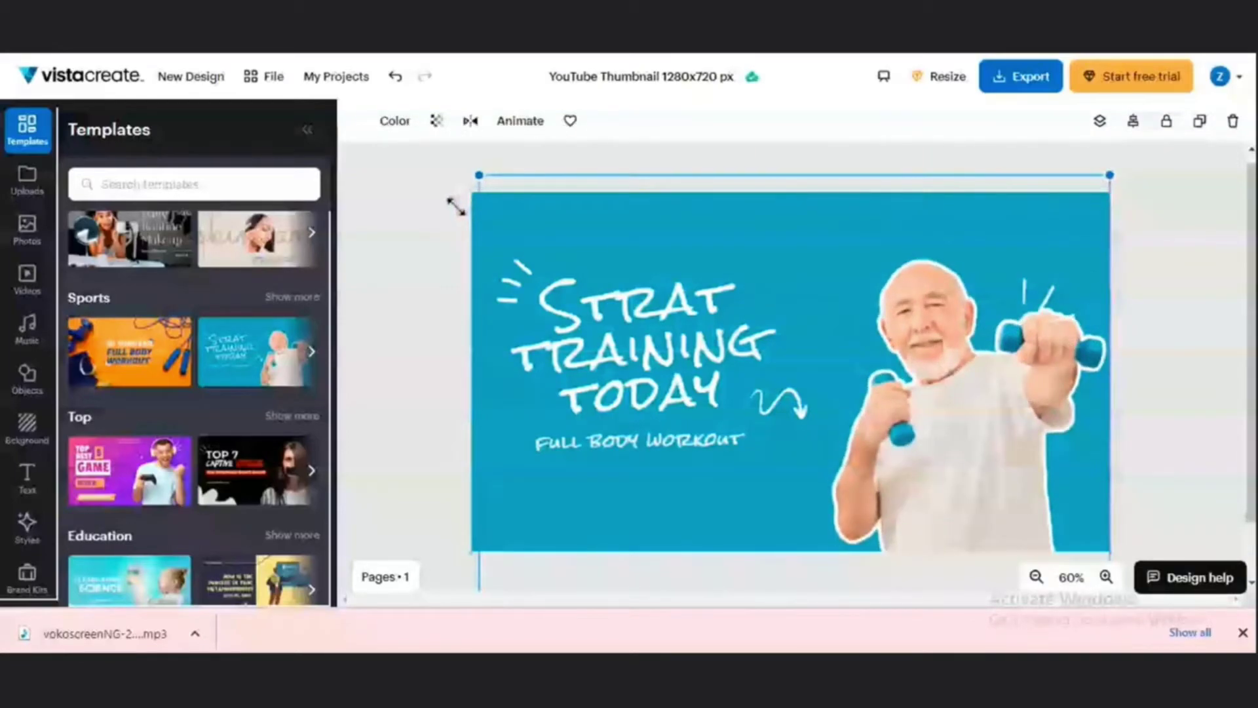
left_click_drag(456, 206, 426, 226)
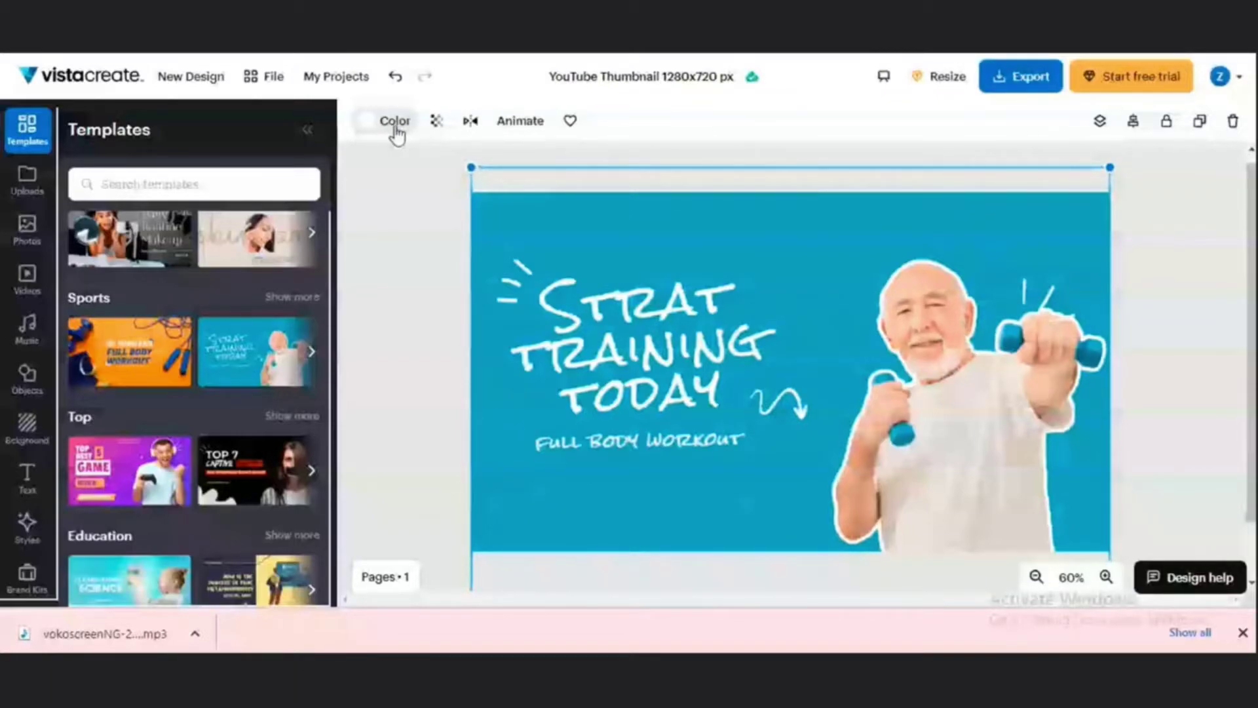
left_click(395, 122)
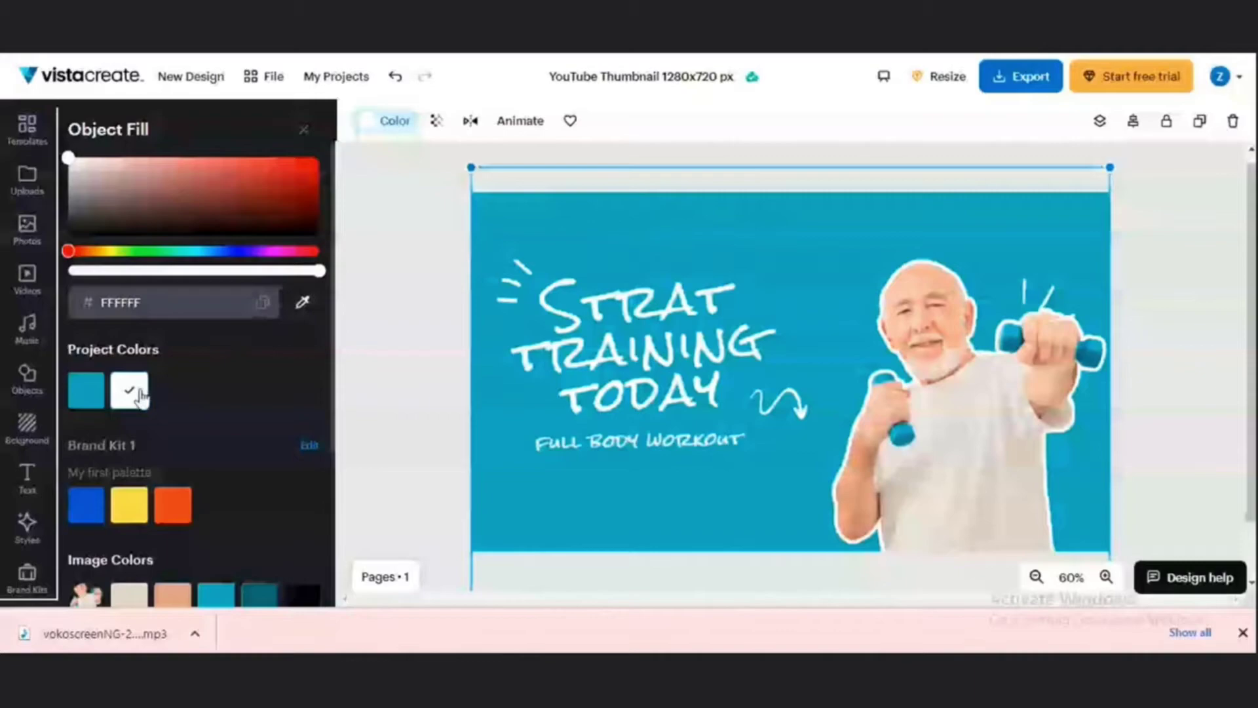
scroll(247, 522, "down", 3)
left_click(302, 417)
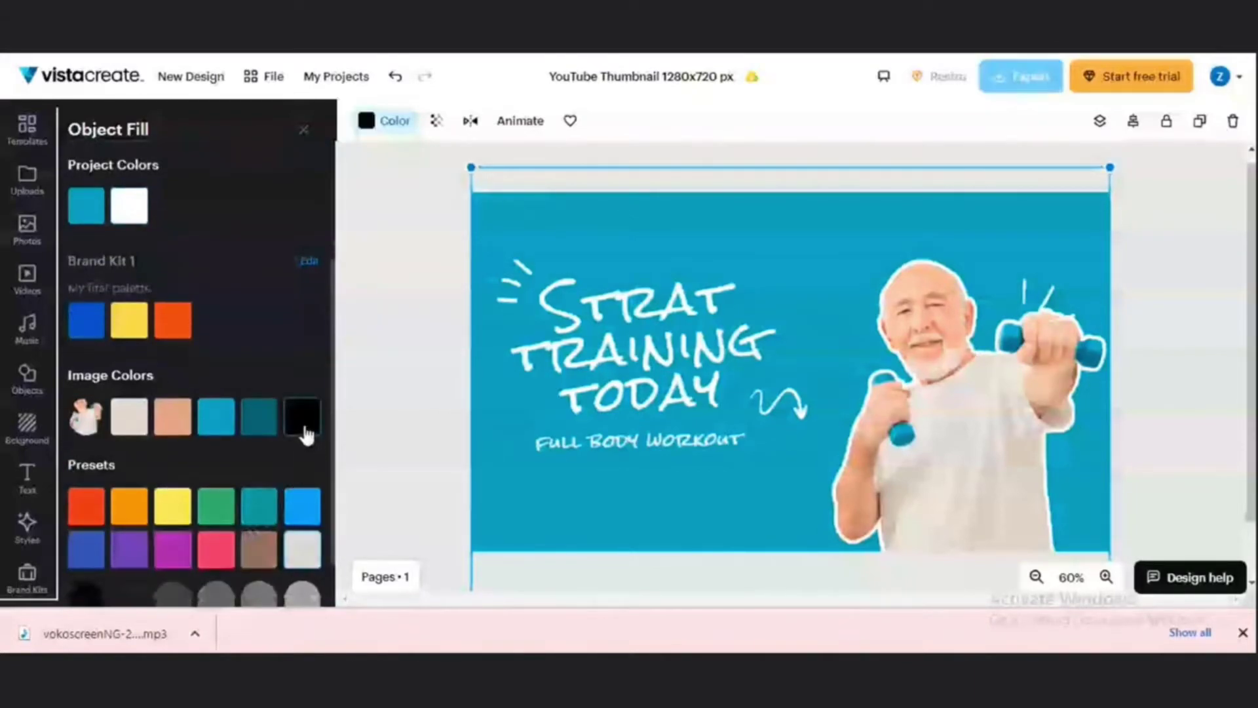
left_click(216, 414)
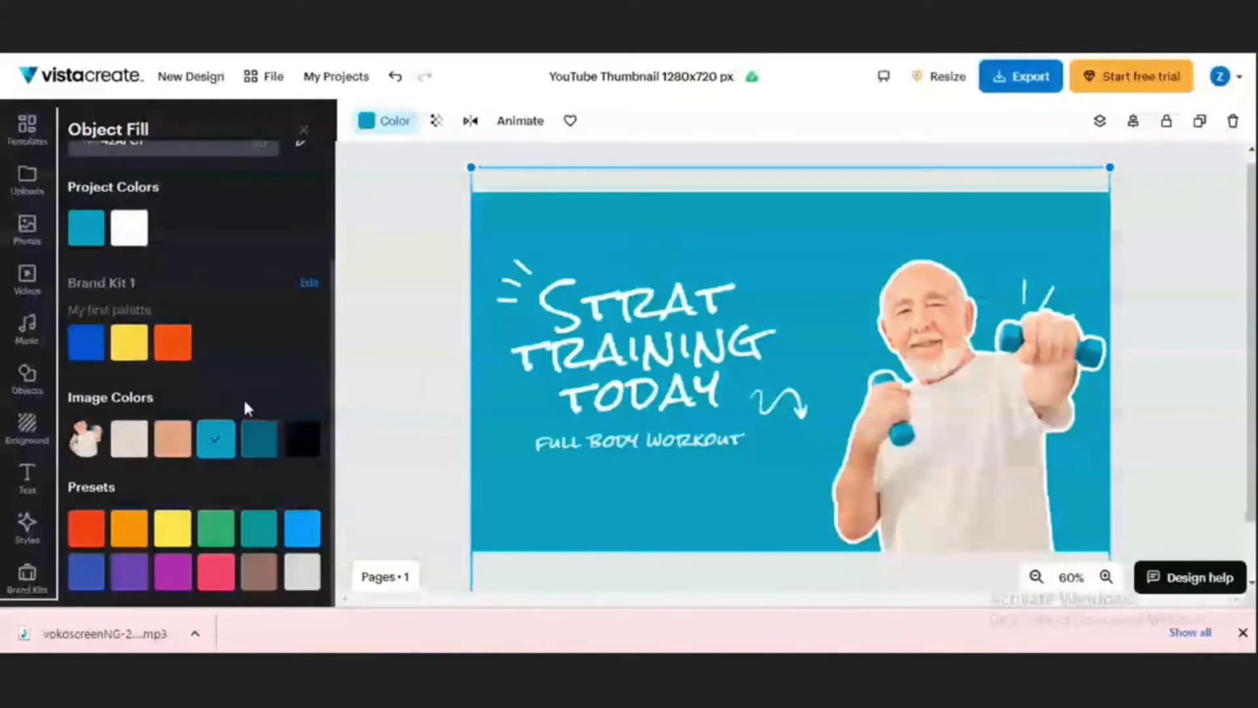
Step: Undo the spark-lines move and widen the headline box so it reflows to three lines
left_click(511, 283)
left_click_drag(512, 283, 785, 405)
key("ctrl+z")
key("ctrl+z")
left_click(638, 320)
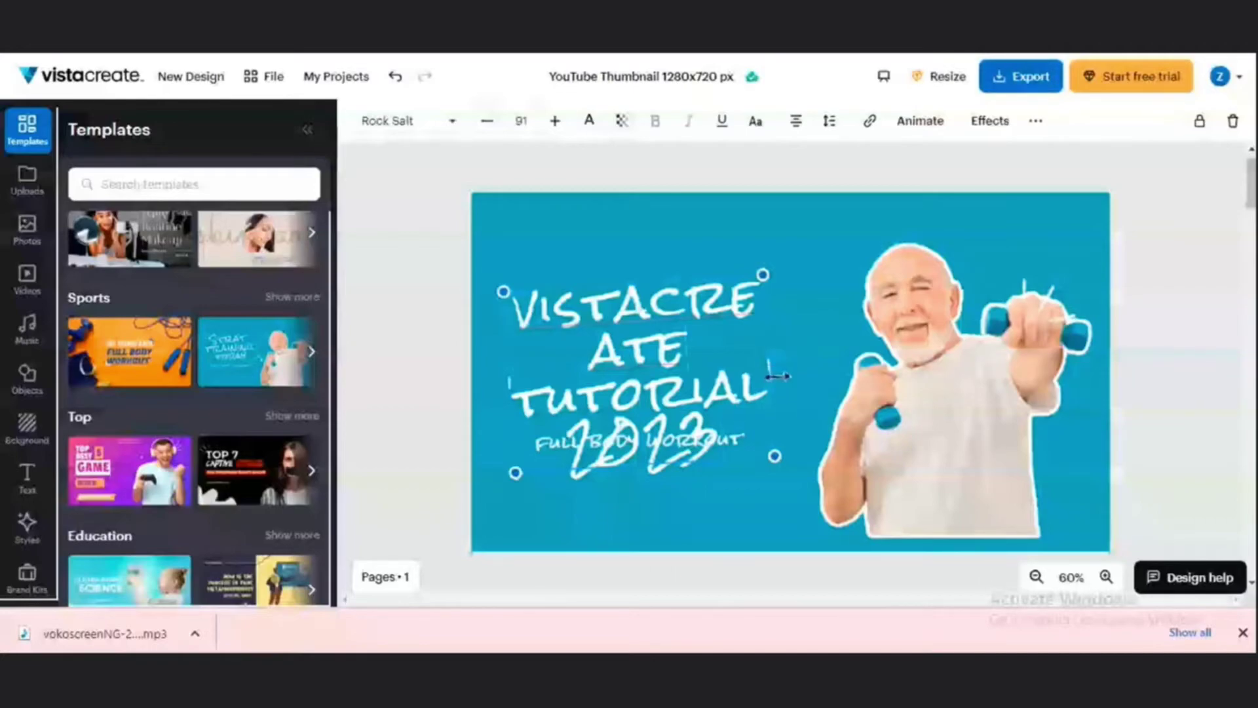
left_click_drag(777, 376, 891, 354)
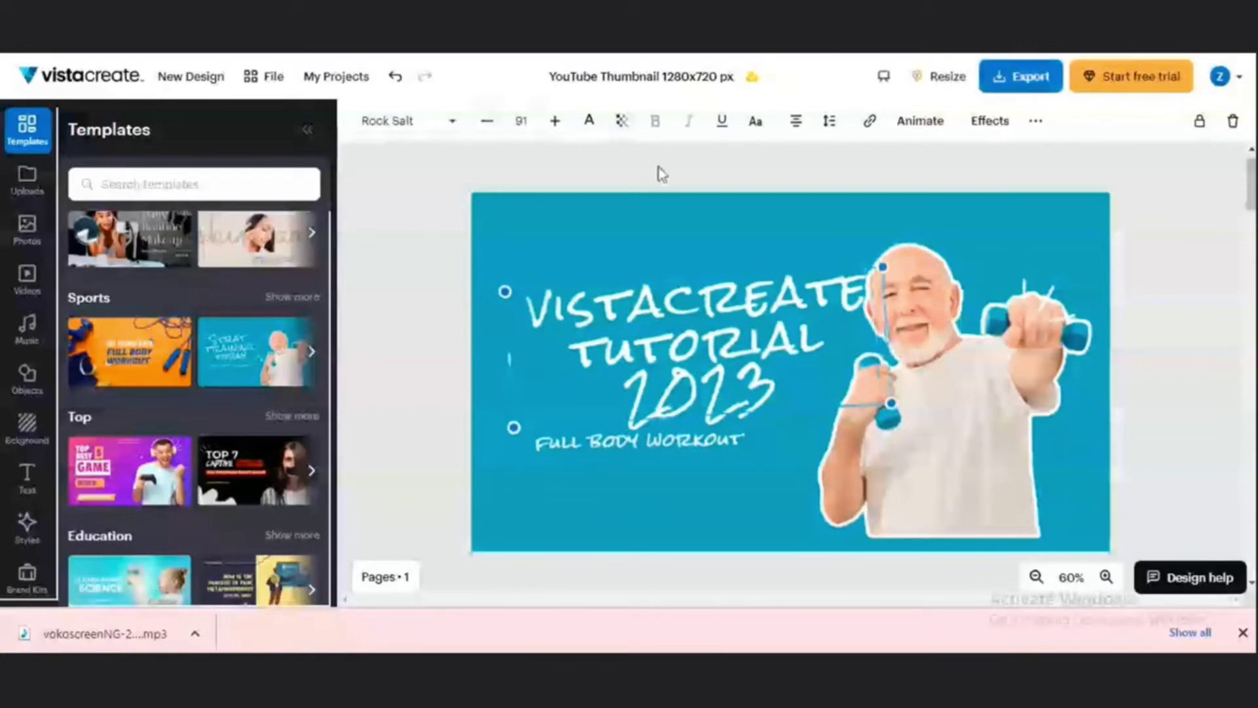
Step: Reduce the title's font size step by step down to 84
left_click(486, 131)
left_click(486, 131)
left_click(487, 131)
left_click(486, 133)
left_click(487, 135)
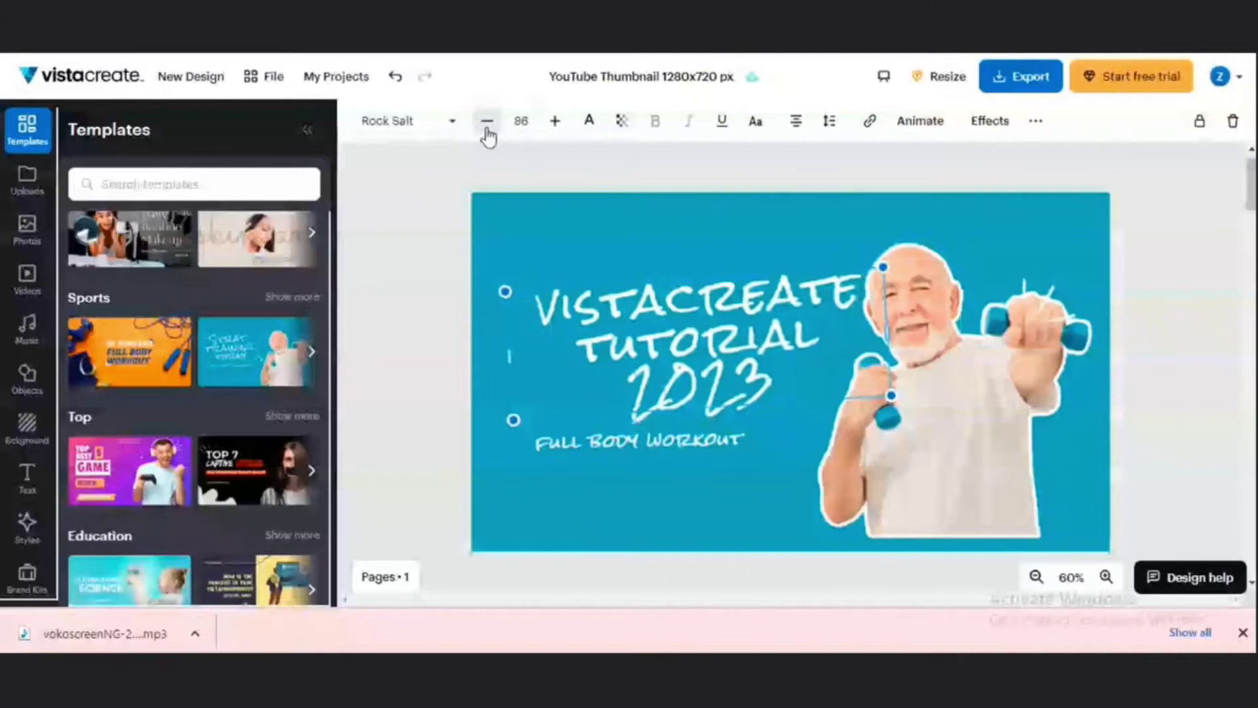
left_click(487, 131)
left_click(487, 131)
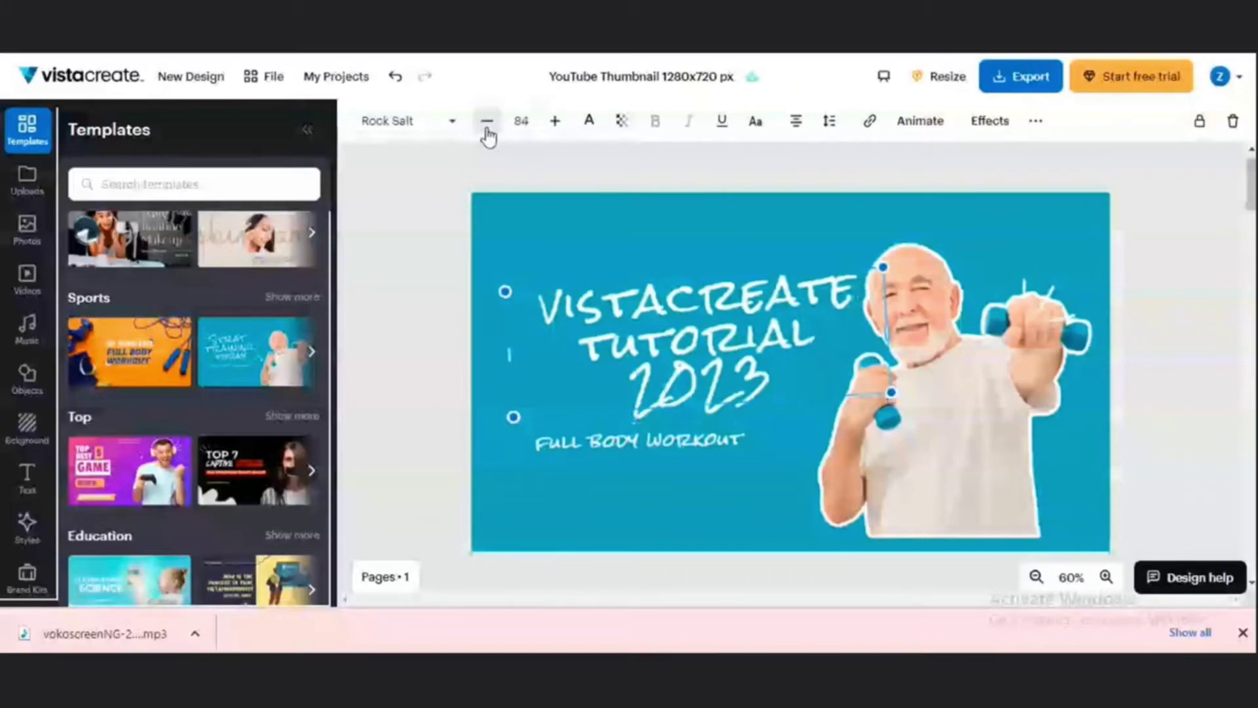
Step: Widen the title box leftward onto two lines and move the title higher
left_click(648, 231)
left_click(690, 339)
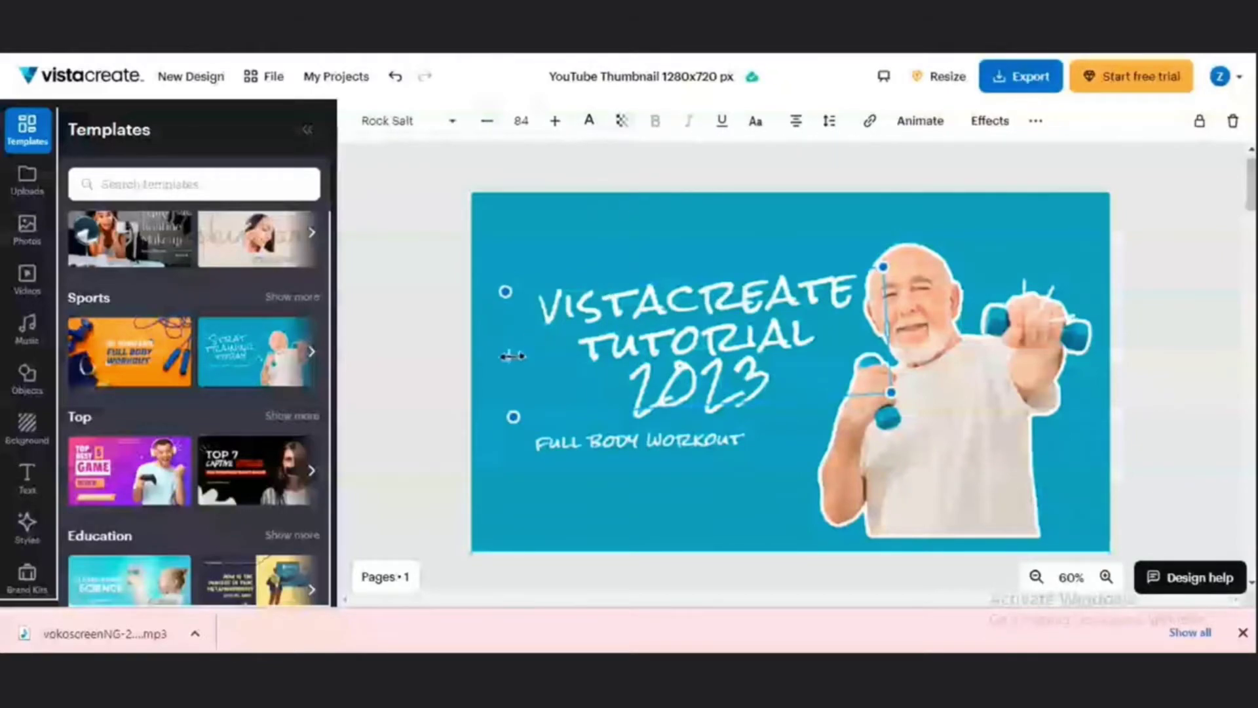
left_click_drag(504, 358, 482, 358)
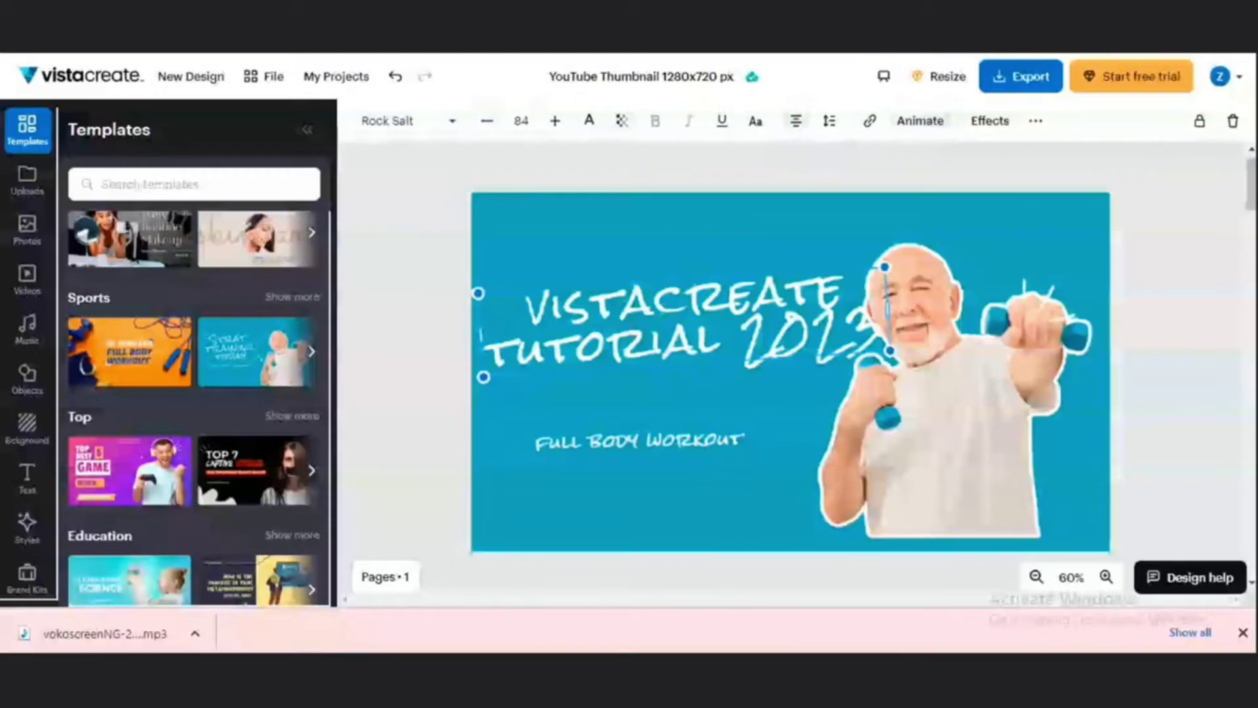
left_click_drag(589, 334, 597, 313)
double_click(622, 314)
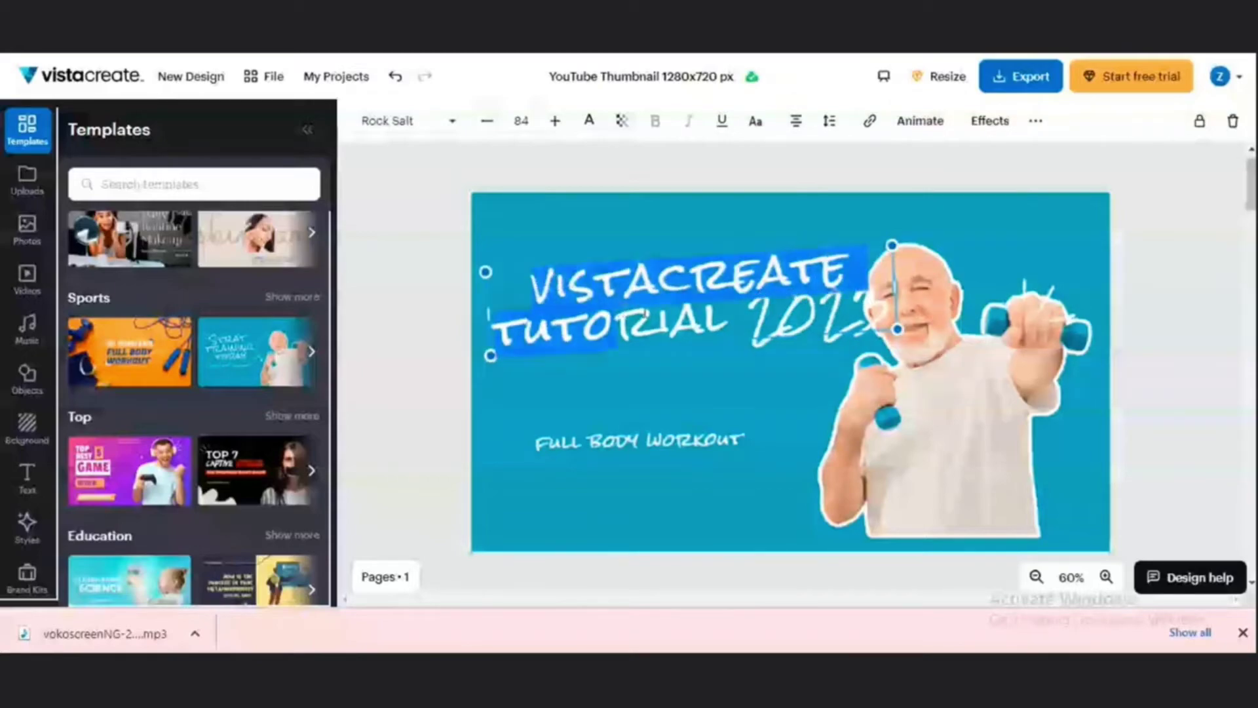
left_click(424, 131)
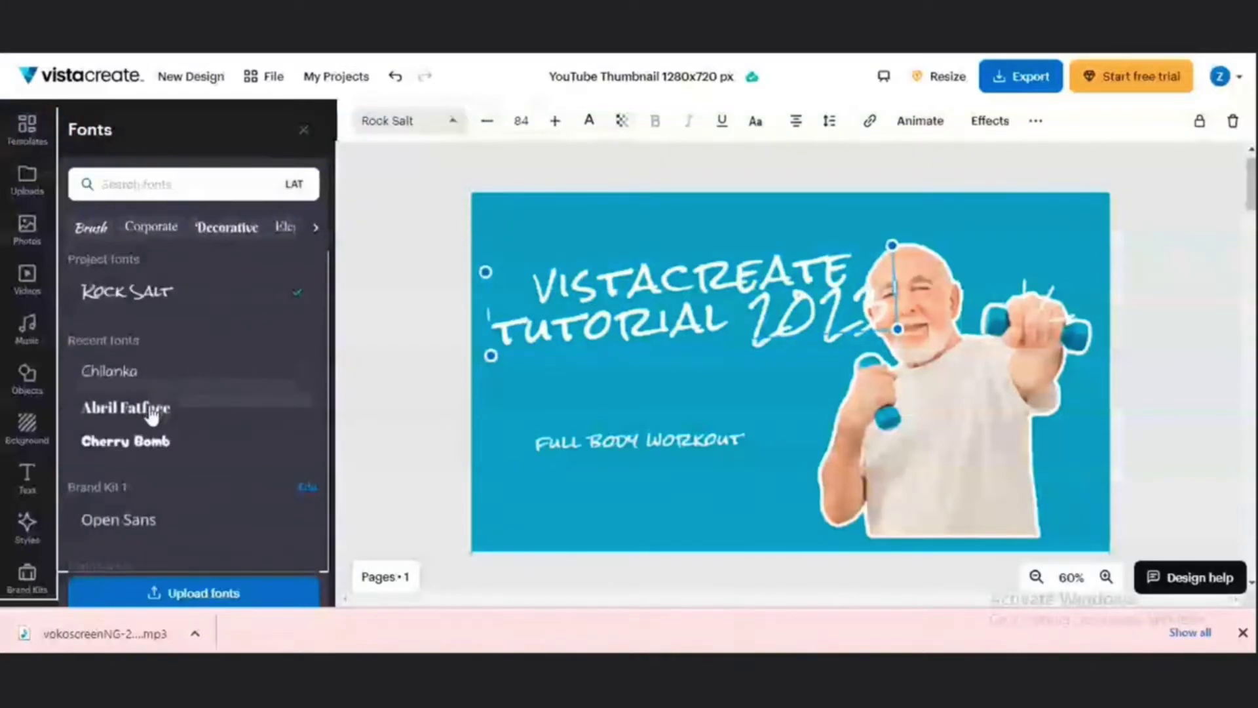
Step: Set the title in Abril Fatface and capitalize the V and T in 'Vistacreate Tutorial'
left_click(151, 410)
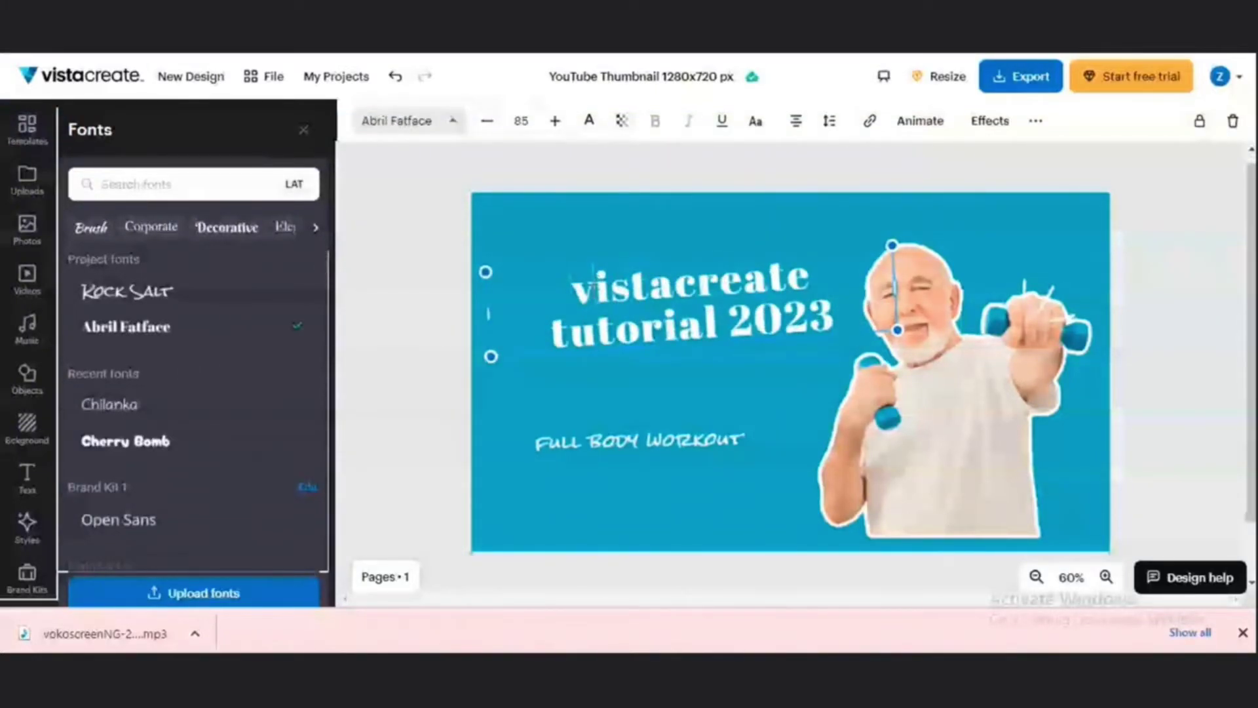
key("Delete")
type("V")
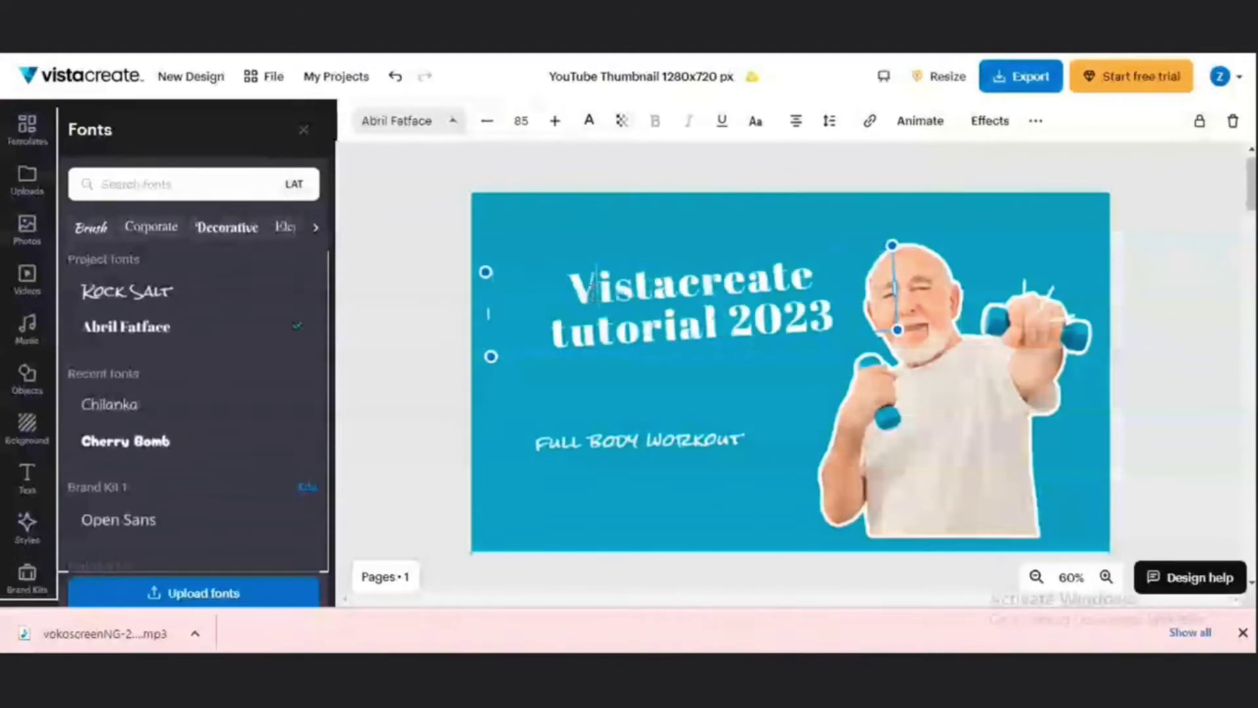
key("Down")
key("Home")
key("Delete")
type("T")
Step: Select the whole title and bring up its text fill colour choices
key("ctrl+a")
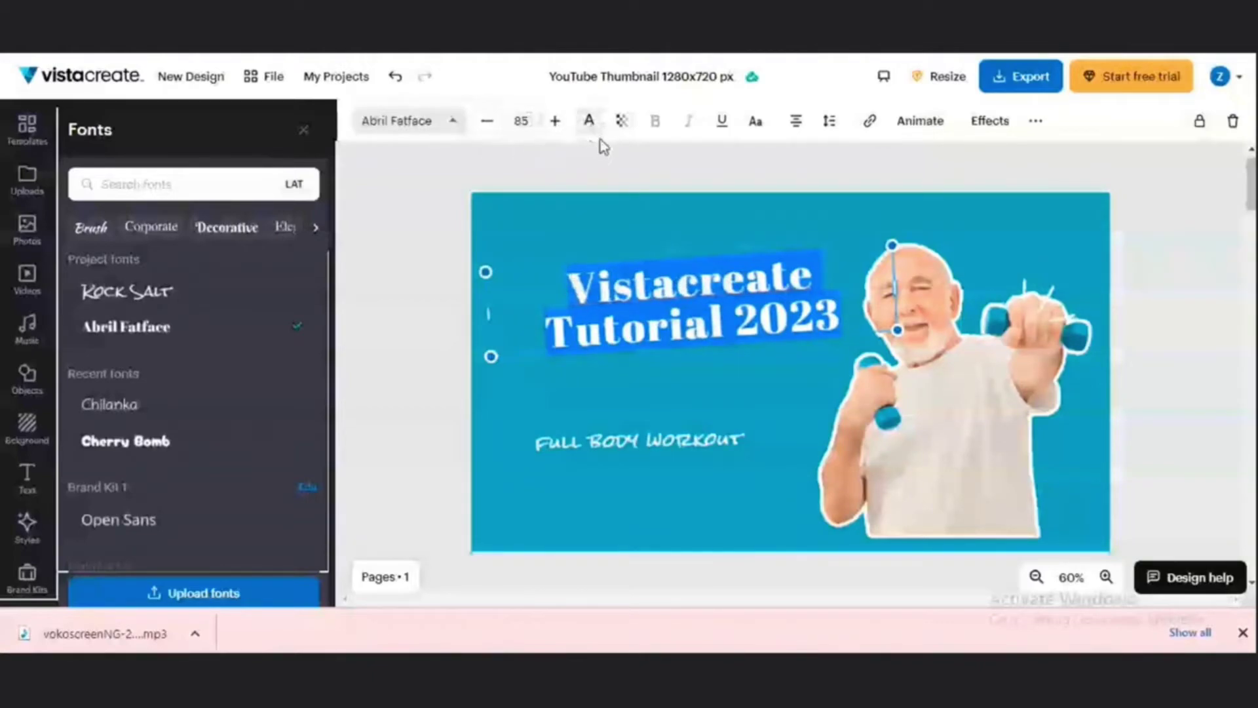
left_click(589, 123)
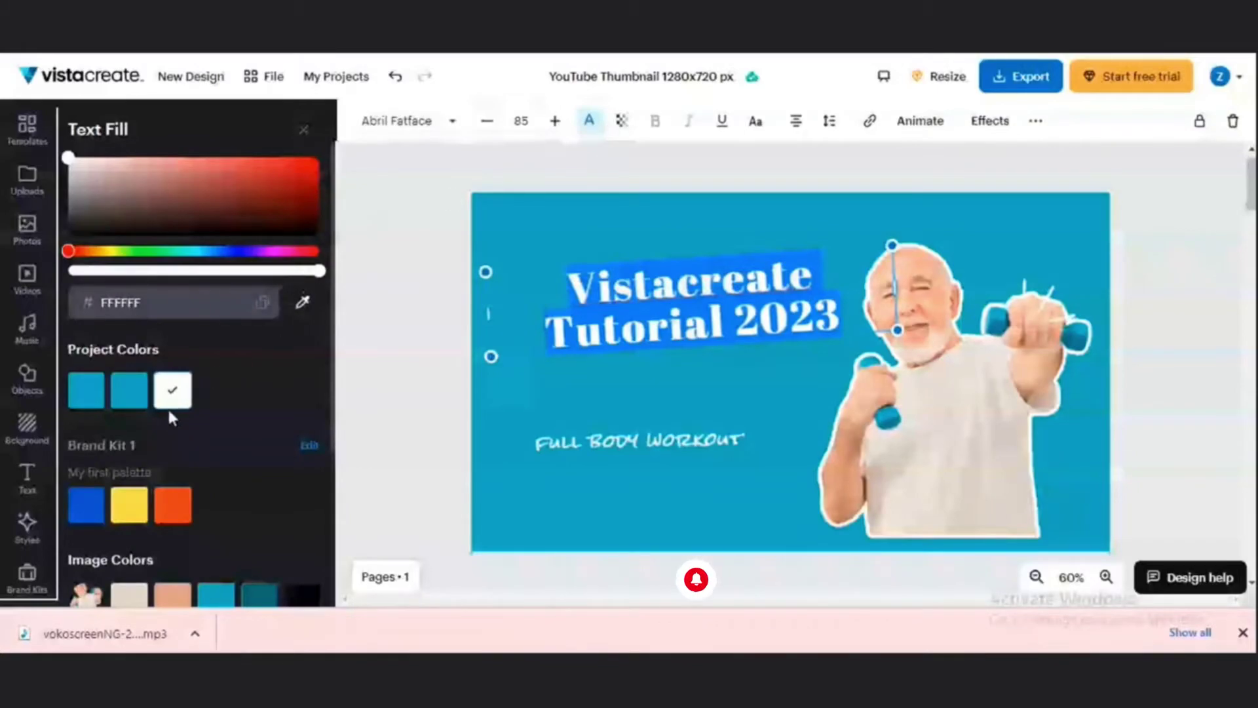
scroll(167, 410, "down", 1)
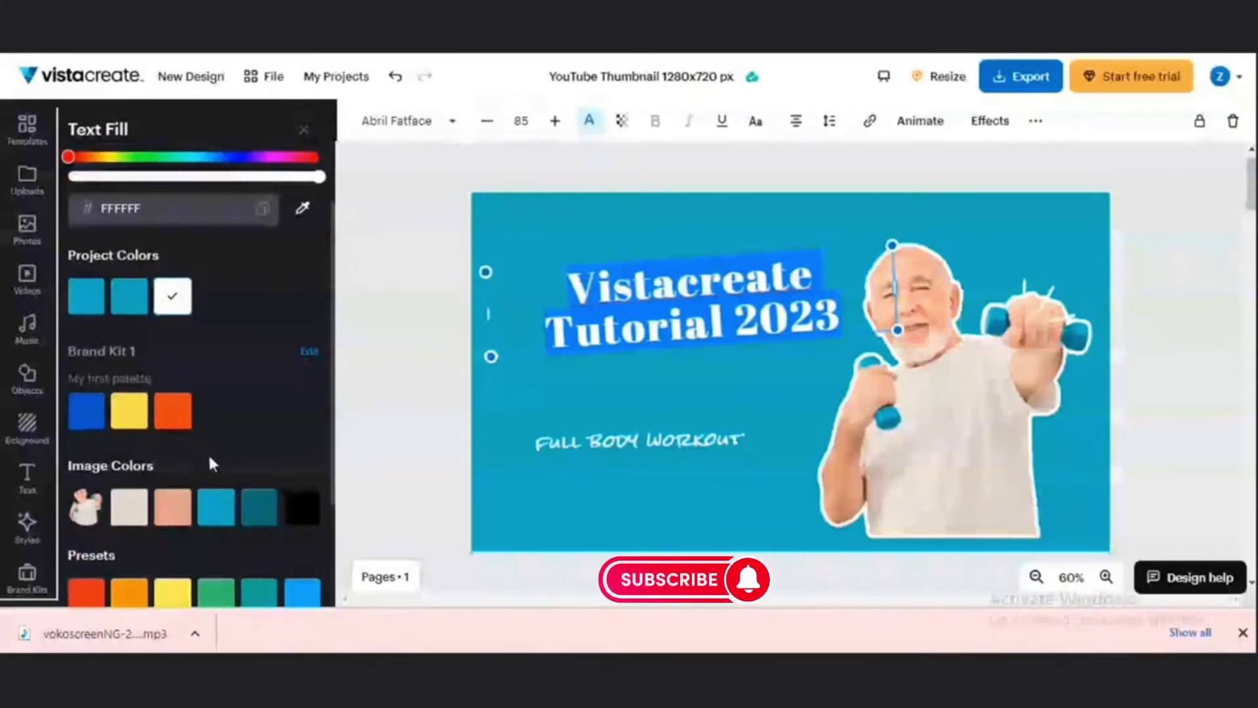
Step: Make the title black and retype the subtitle as 'CREATE STUNNING GRAPHIC DESIGNS IN MINUTES'
left_click(667, 406)
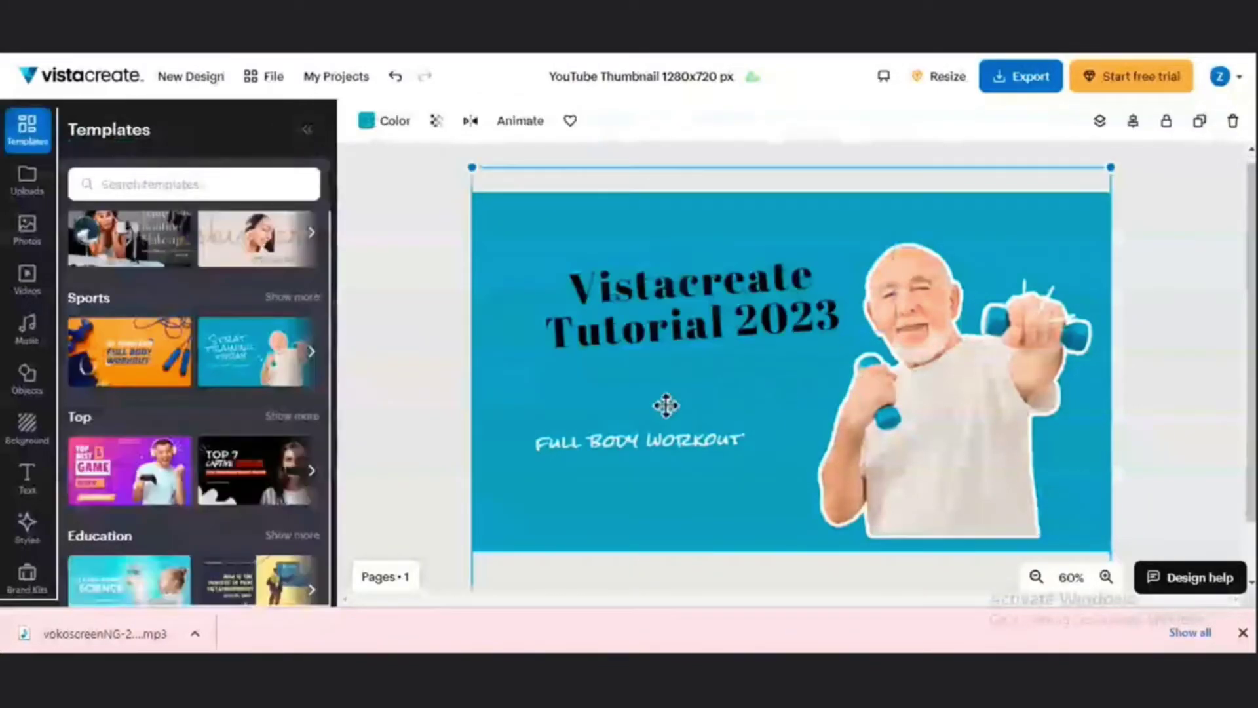
double_click(605, 448)
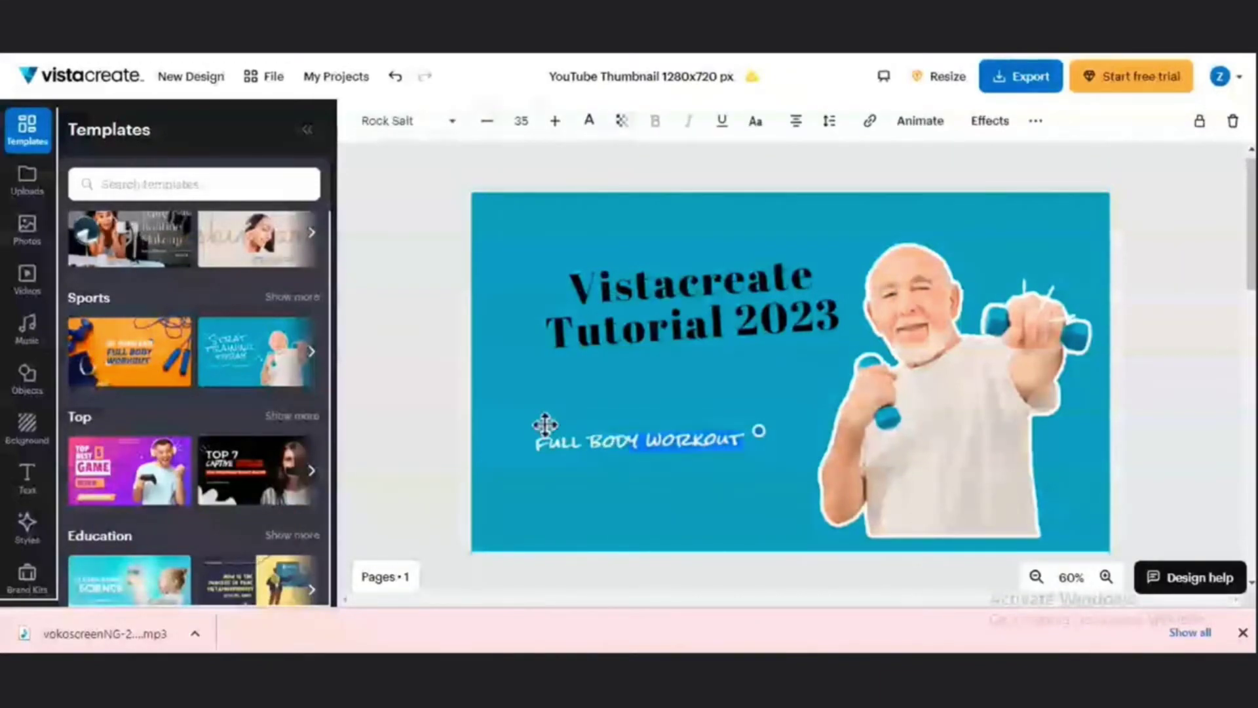
left_click_drag(535, 444, 743, 442)
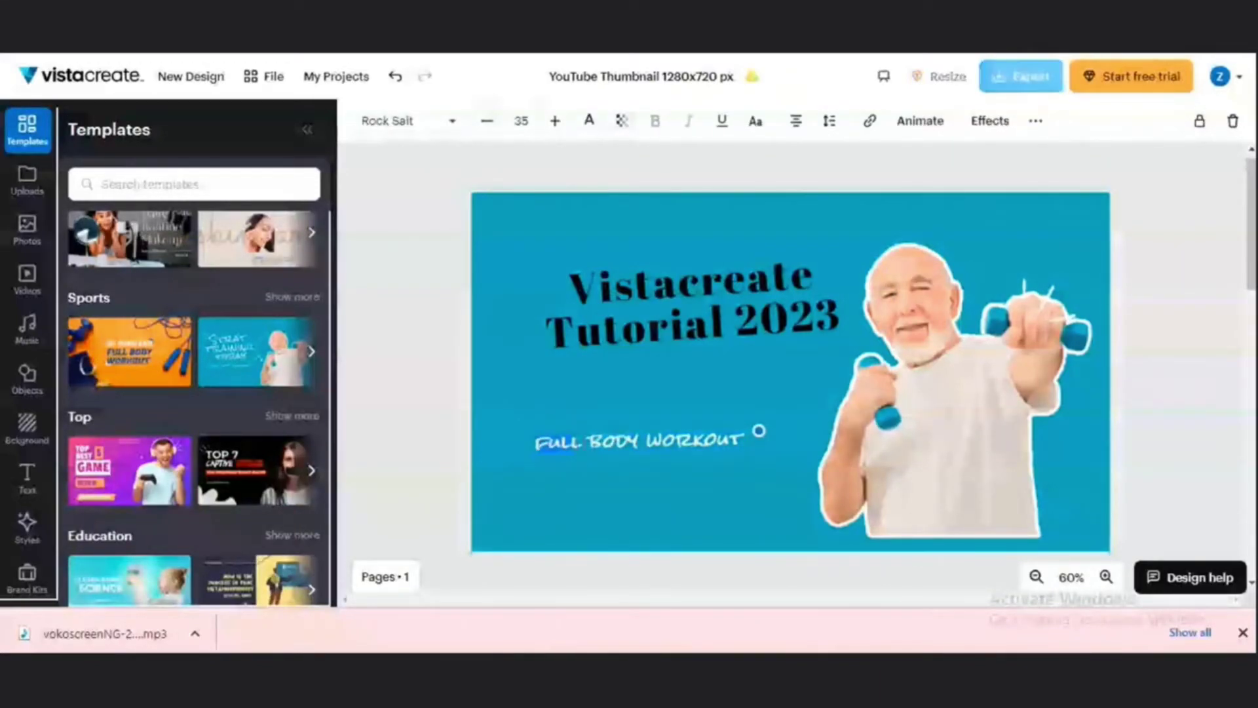
left_click(747, 444)
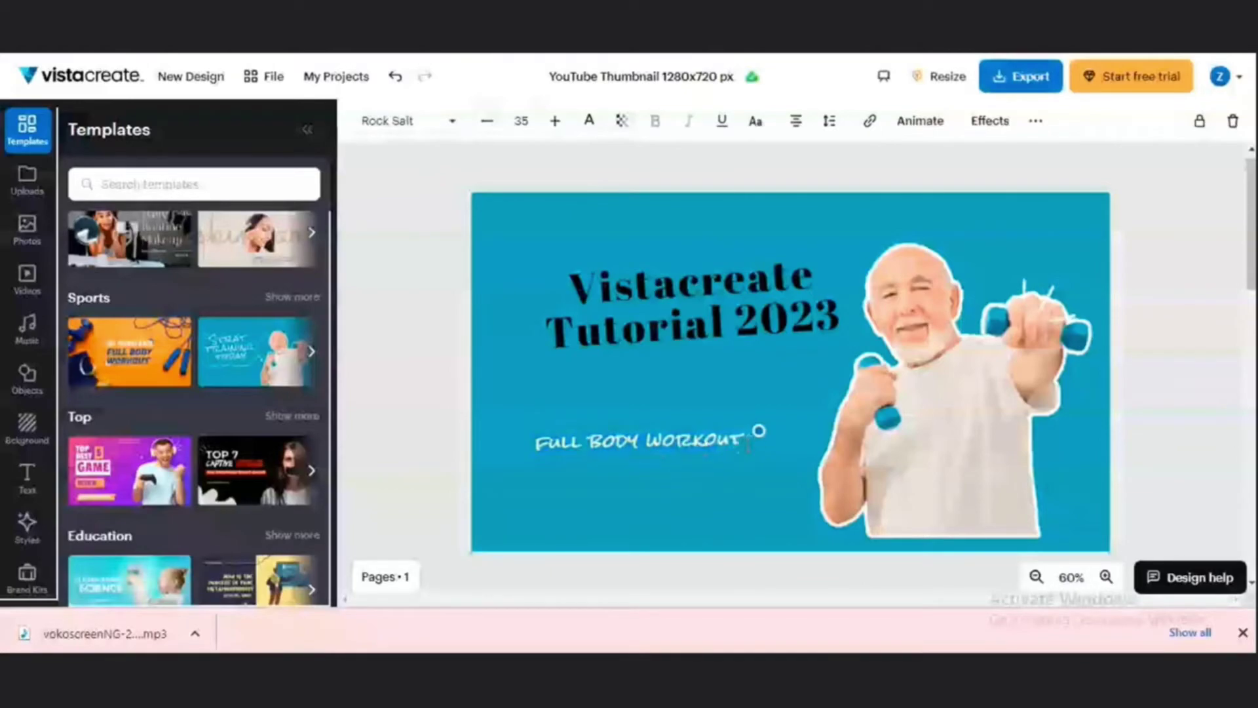
key("BackSpace")
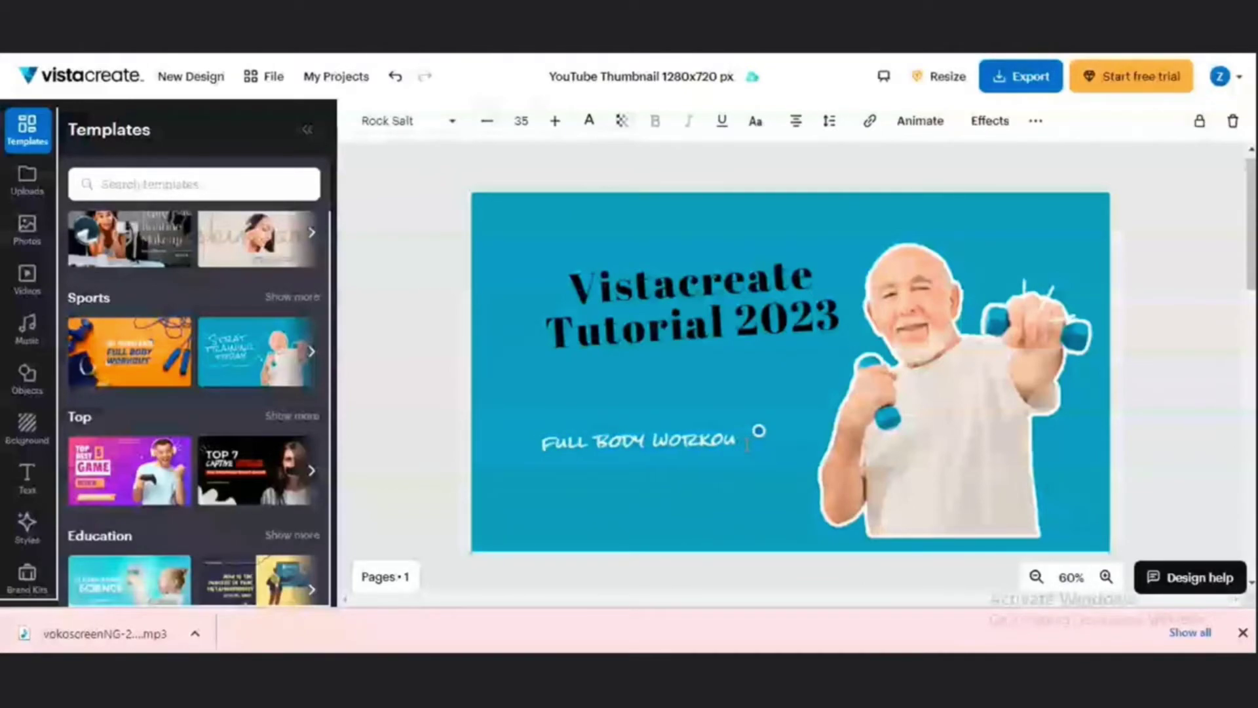
key("BackSpace")
key("BackSpace")
key("BackSpace")
key("BackSpace")
key("BackSpace")
key("BackSpace")
key("BackSpace")
key("BackSpace")
key("BackSpace")
key("BackSpace")
key("BackSpace")
key("BackSpace")
key("BackSpace")
key("BackSpace")
key("BackSpace")
key("BackSpace")
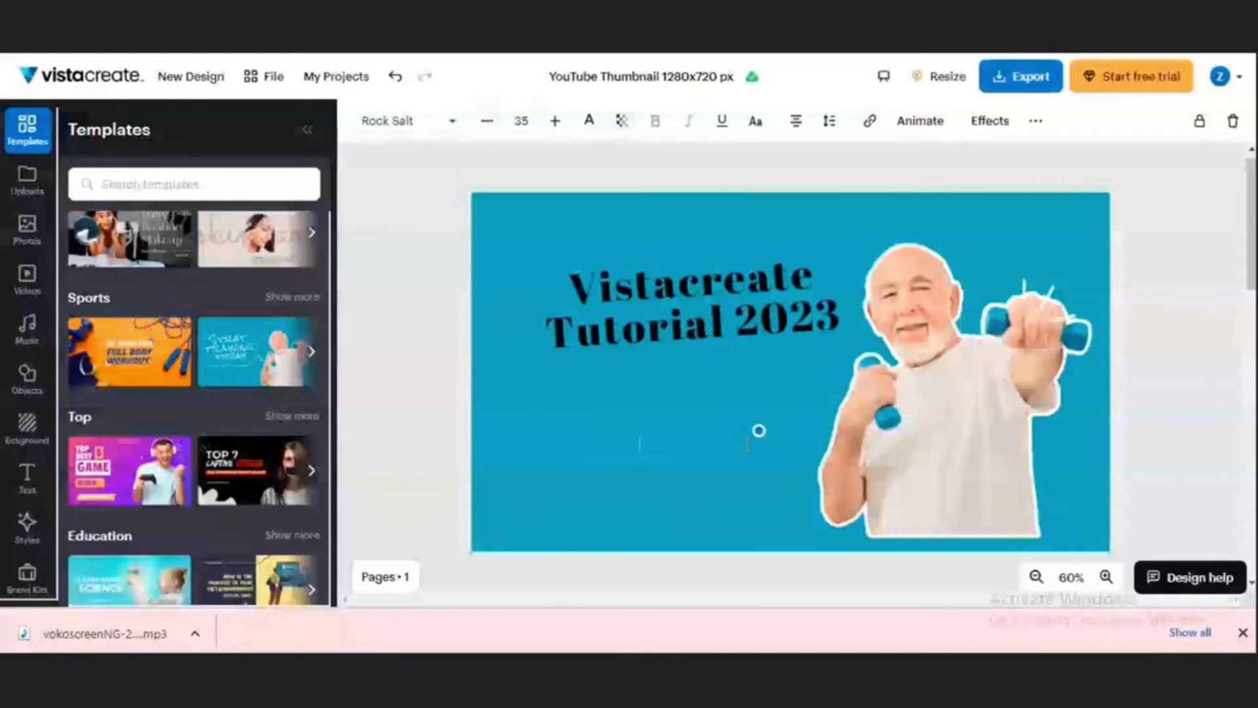
type("CREATE STUNNING")
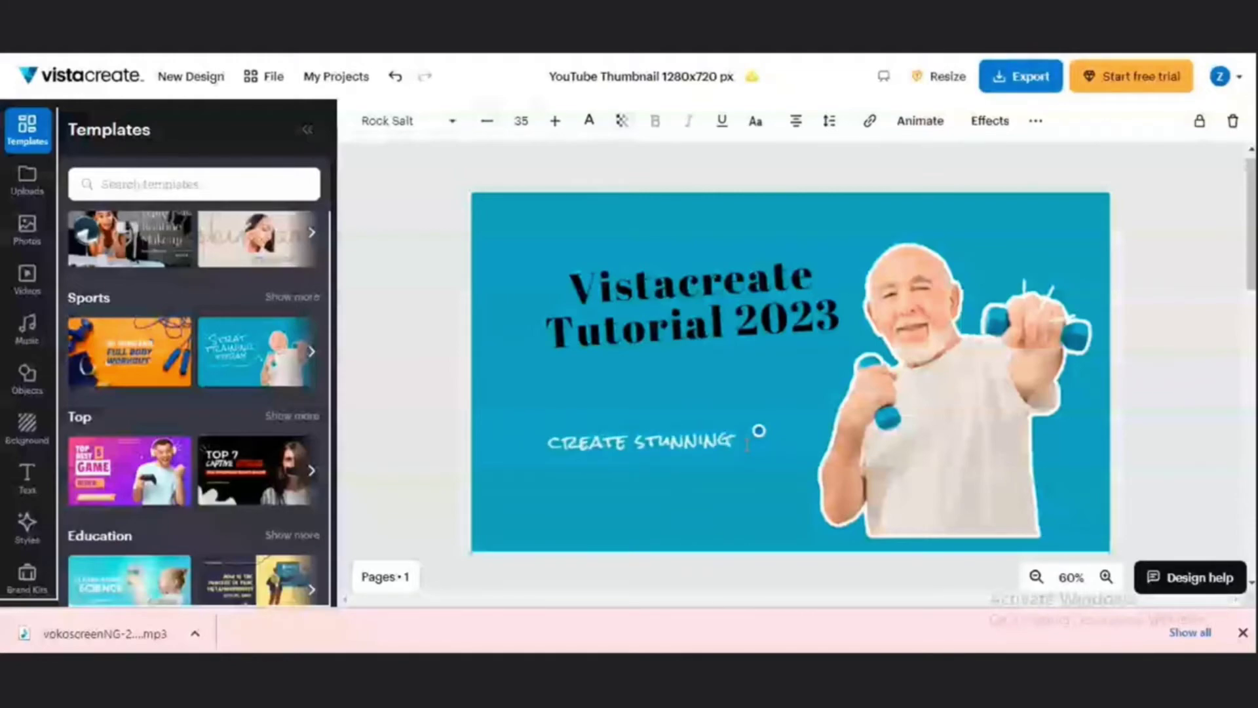
type(" GRAPHIC DESIGNS")
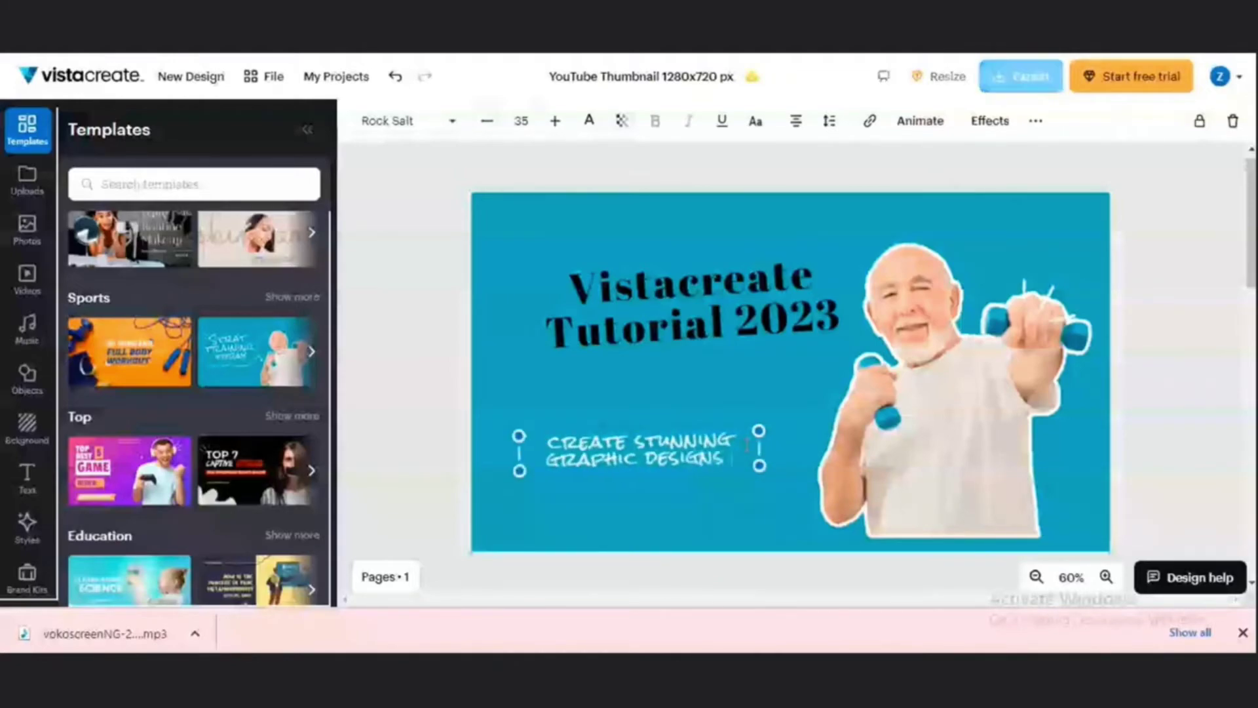
type(" IN MINU")
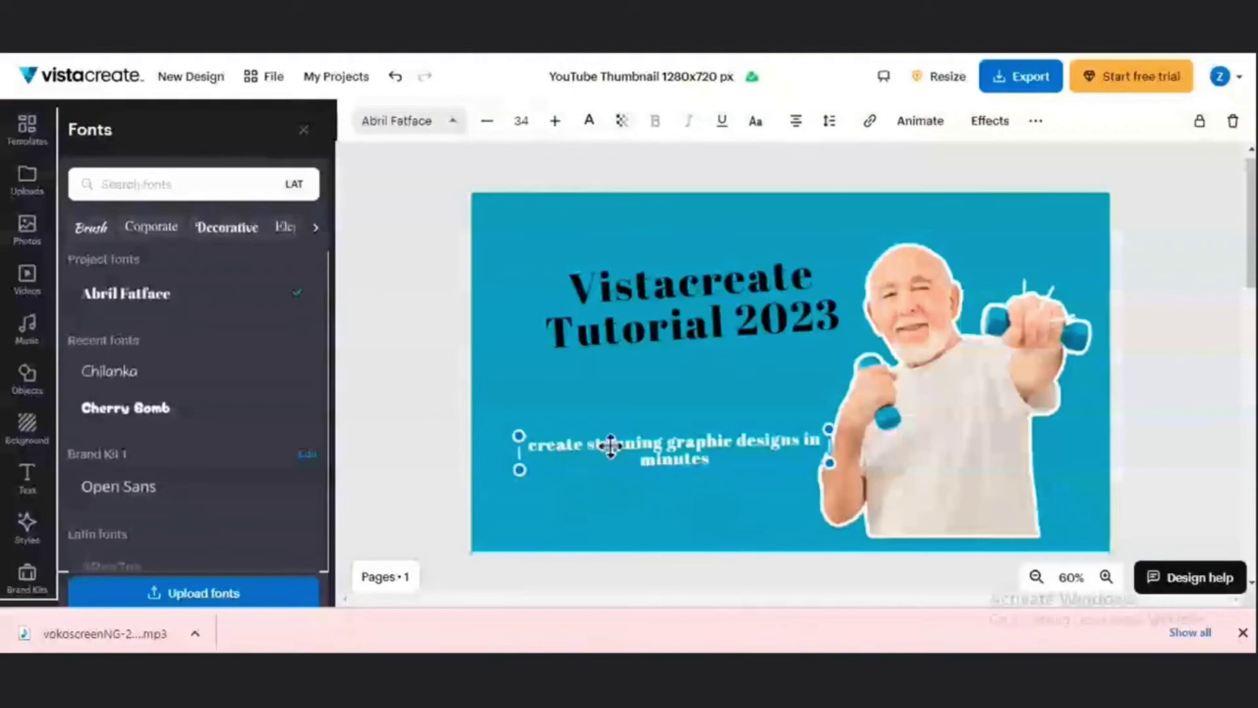
left_click(653, 485)
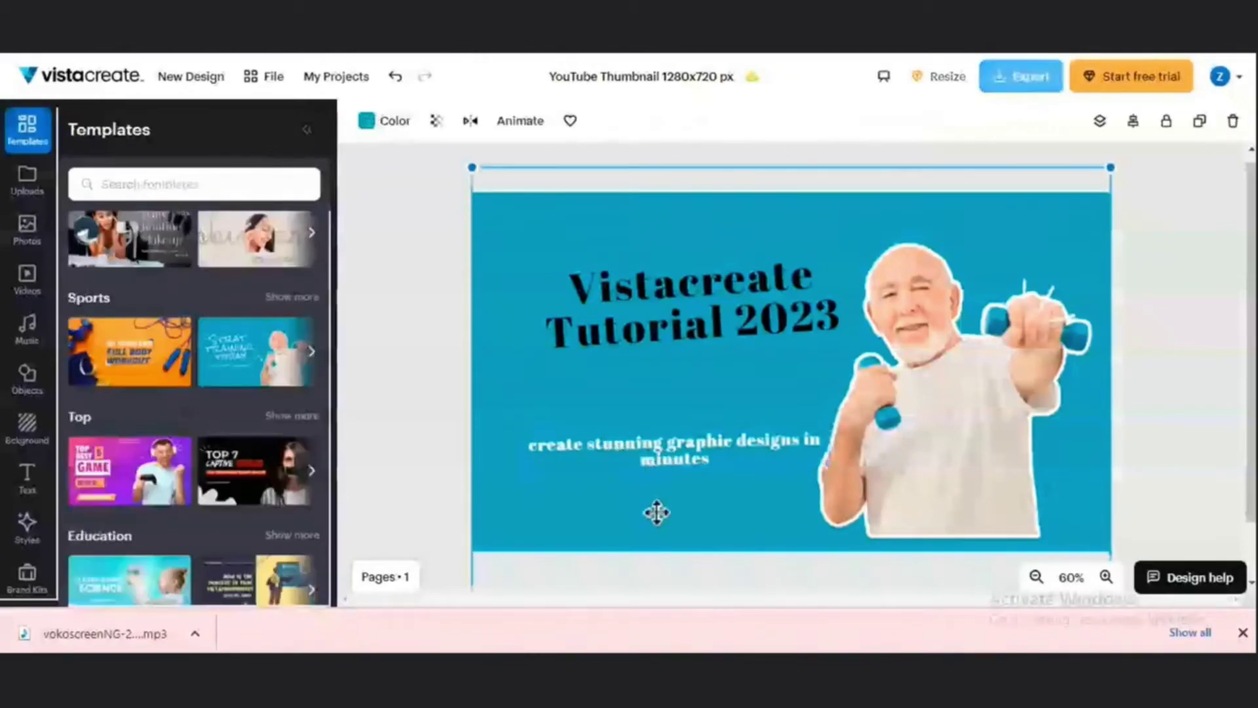
Step: Nudge the subtitle up-left, then delete the old man photo and the white sparkle lines
left_click(691, 463)
left_click_drag(691, 463, 657, 408)
left_click(950, 288)
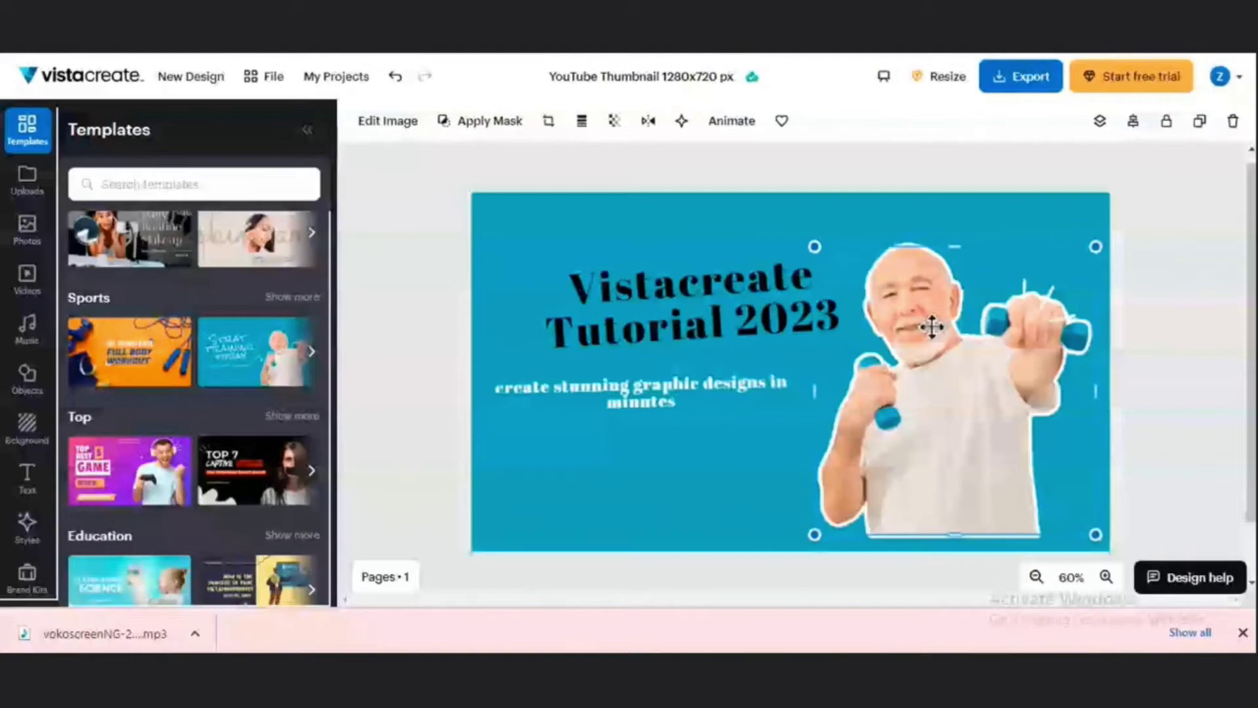
key("Delete")
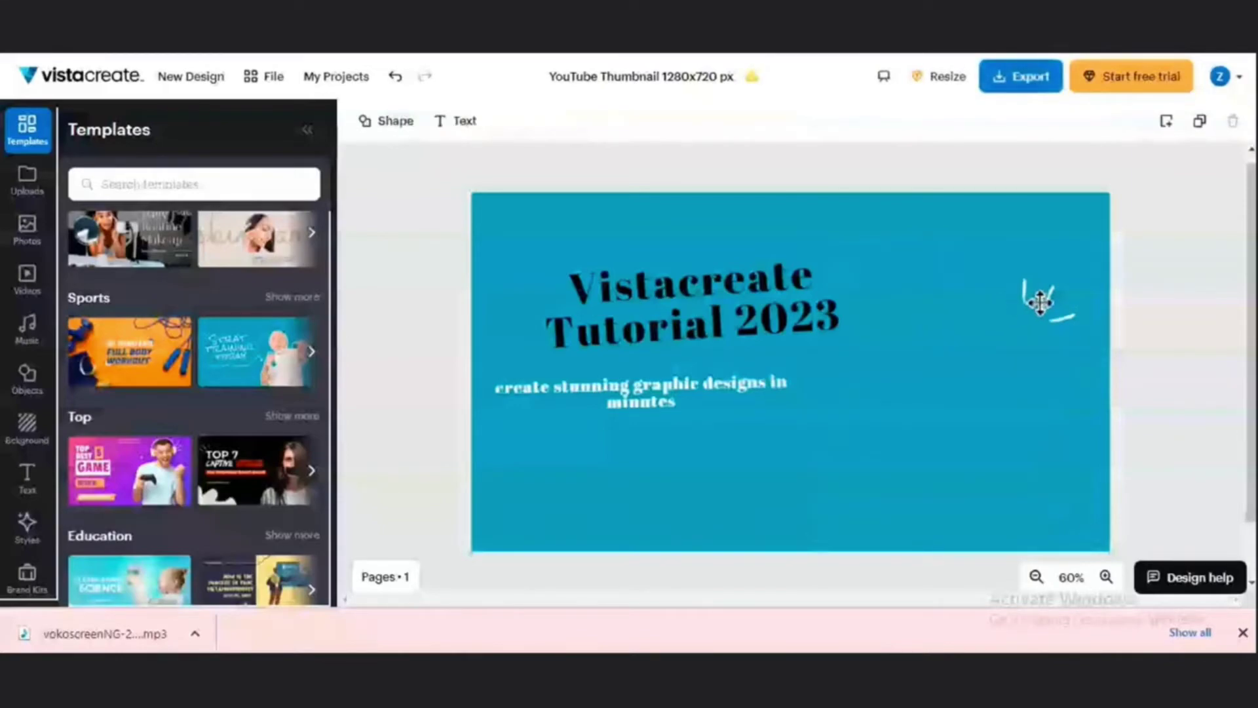
left_click(1043, 301)
key("Delete")
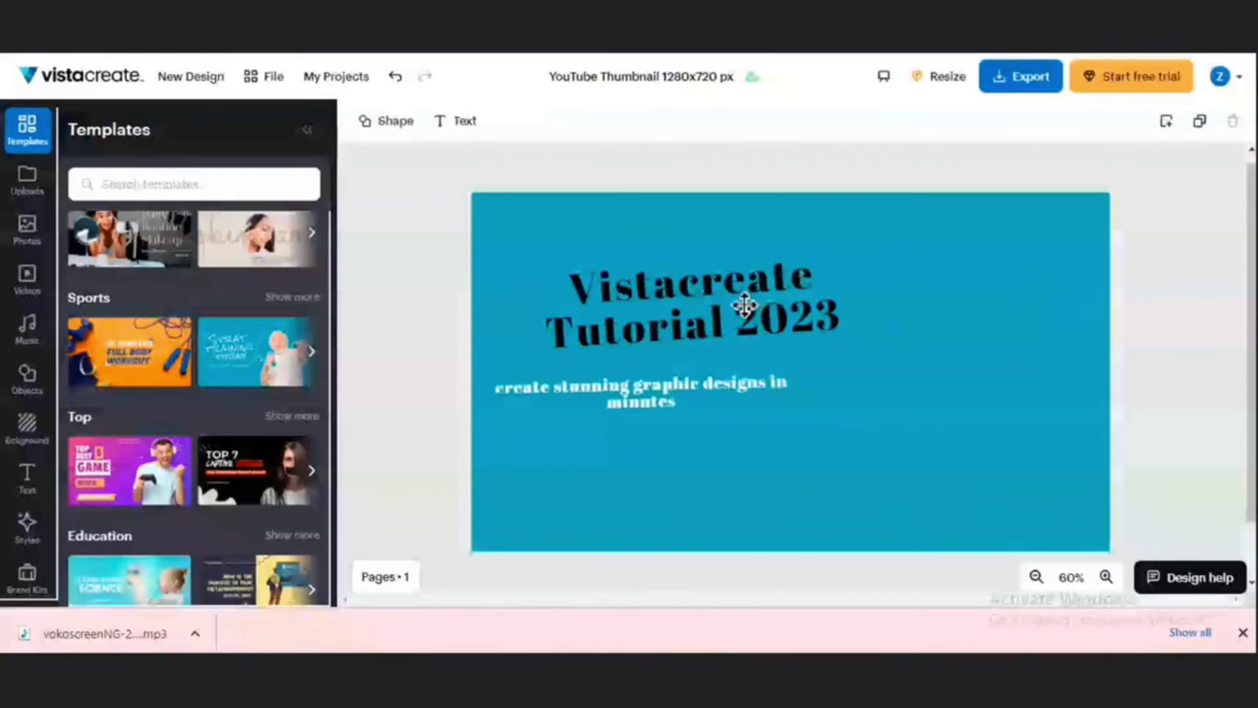
Step: Move the title to the upper right, level and widen it, and set the subtitle beneath it
left_click_drag(744, 305, 917, 280)
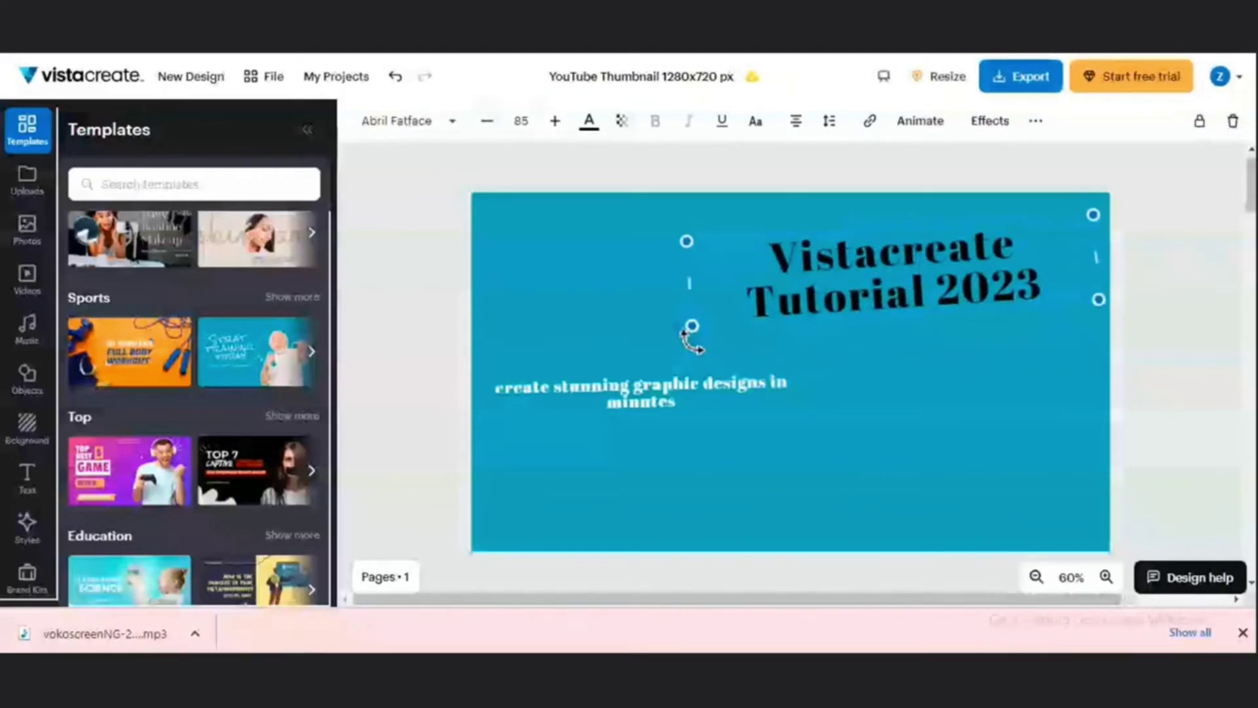
left_click_drag(692, 340, 677, 328)
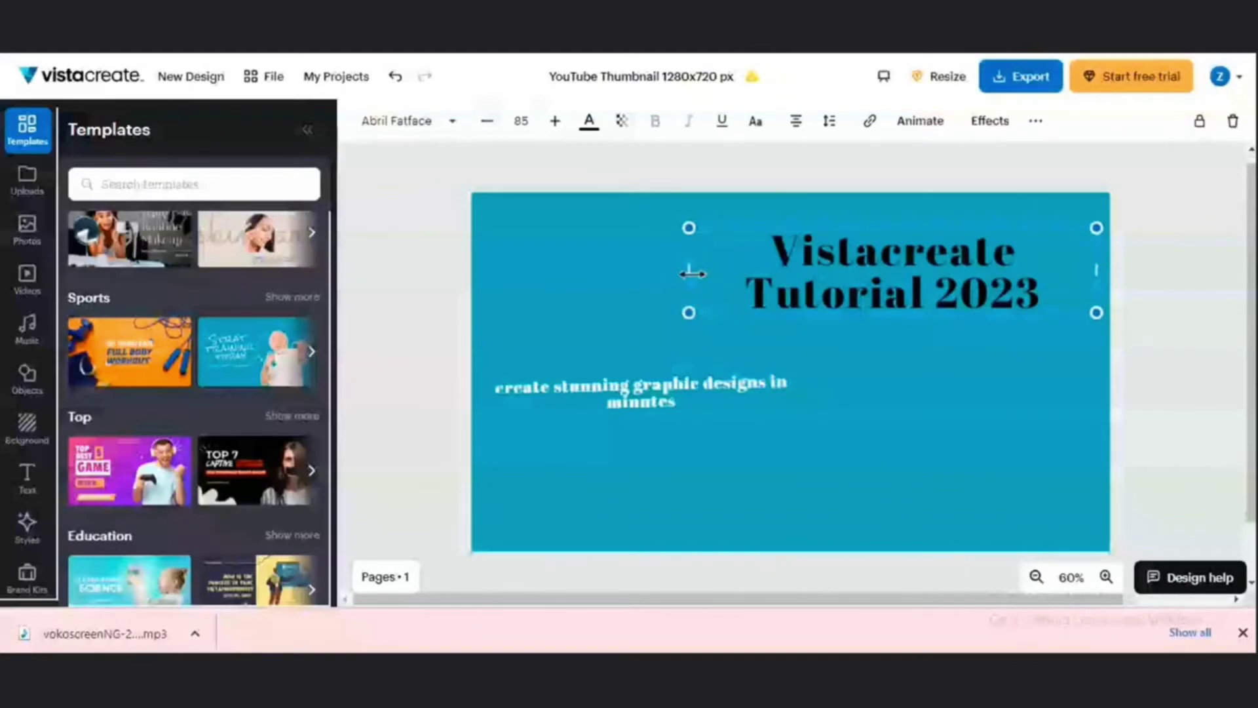
left_click_drag(665, 272, 702, 270)
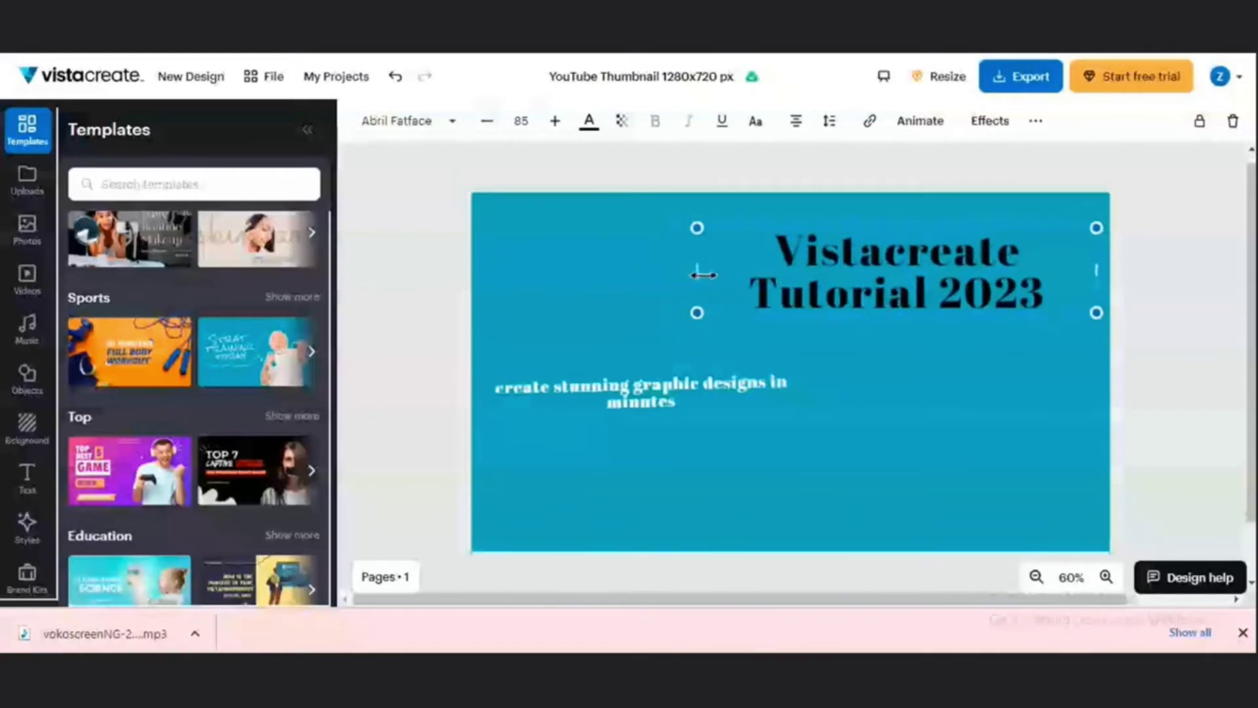
left_click(640, 401)
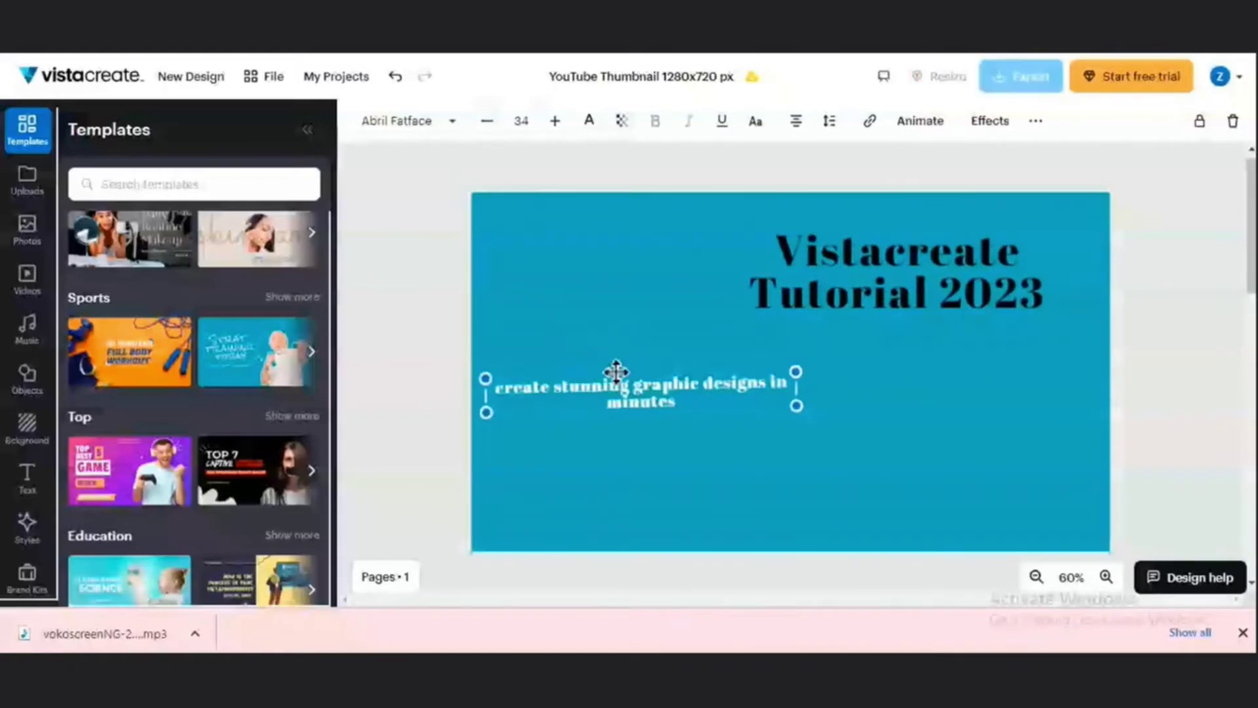
left_click_drag(620, 402, 900, 409)
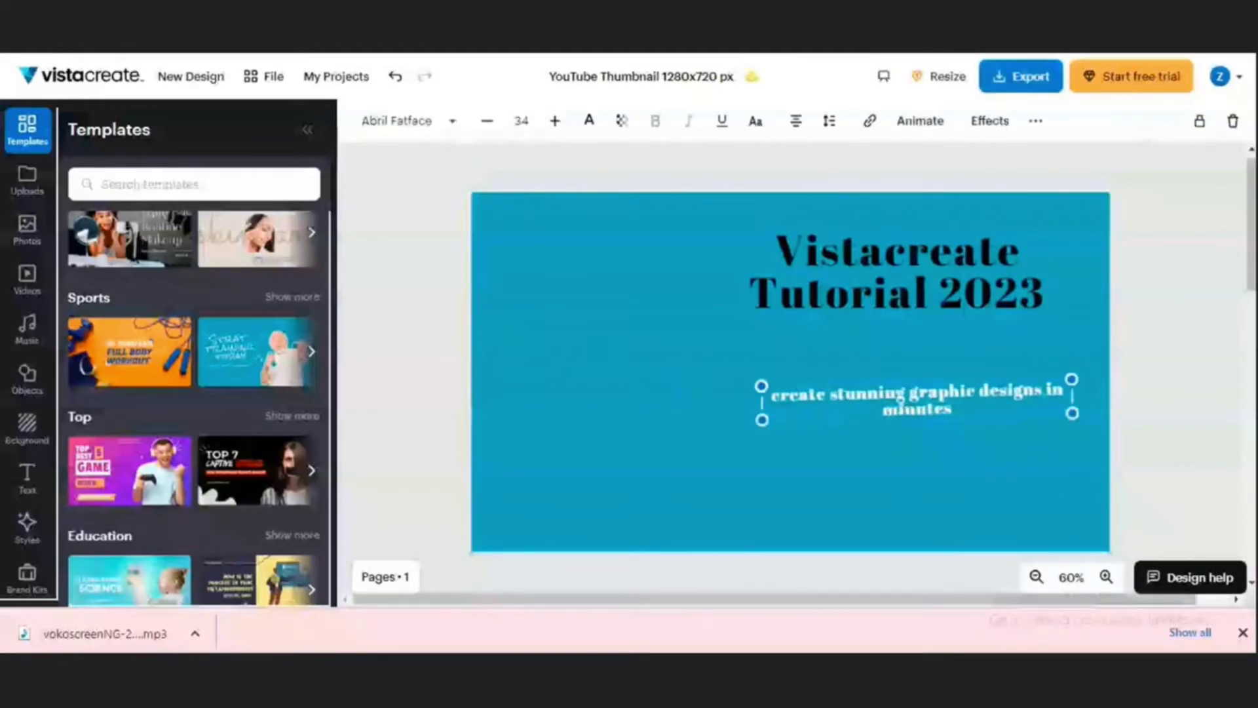
Step: Add the uploaded surprised man photo and enlarge it across the canvas's left side
left_click(30, 189)
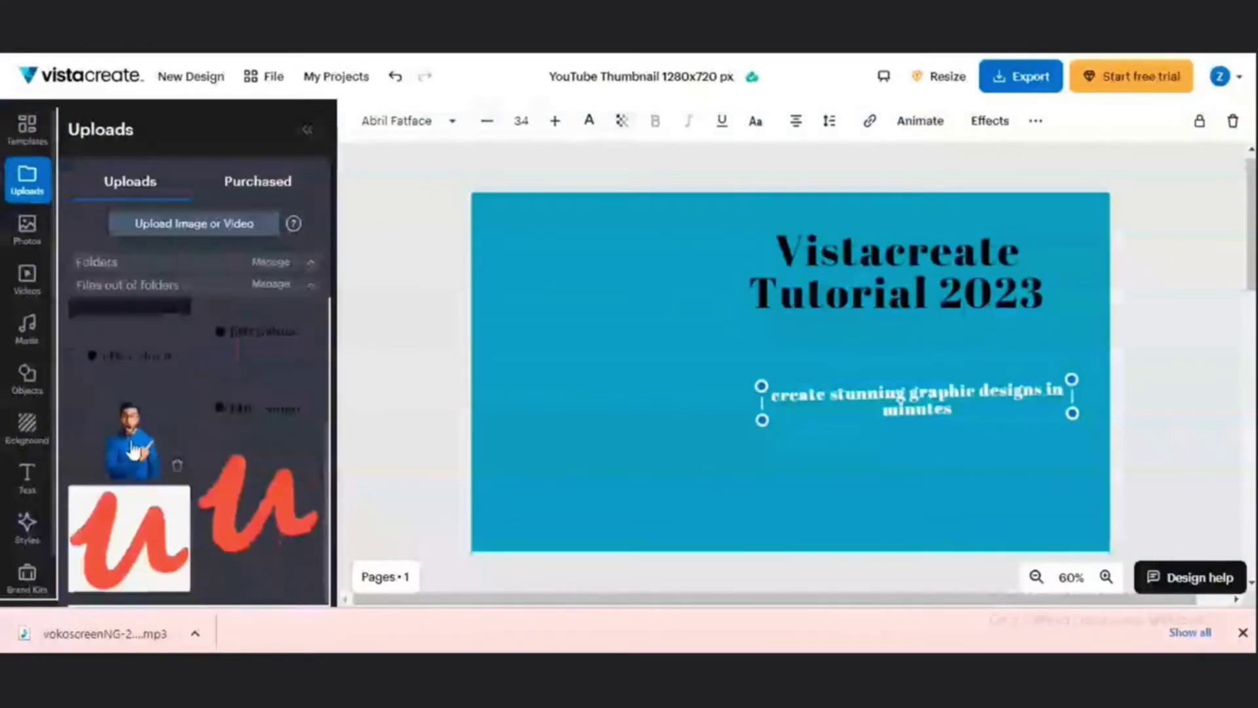
left_click(127, 452)
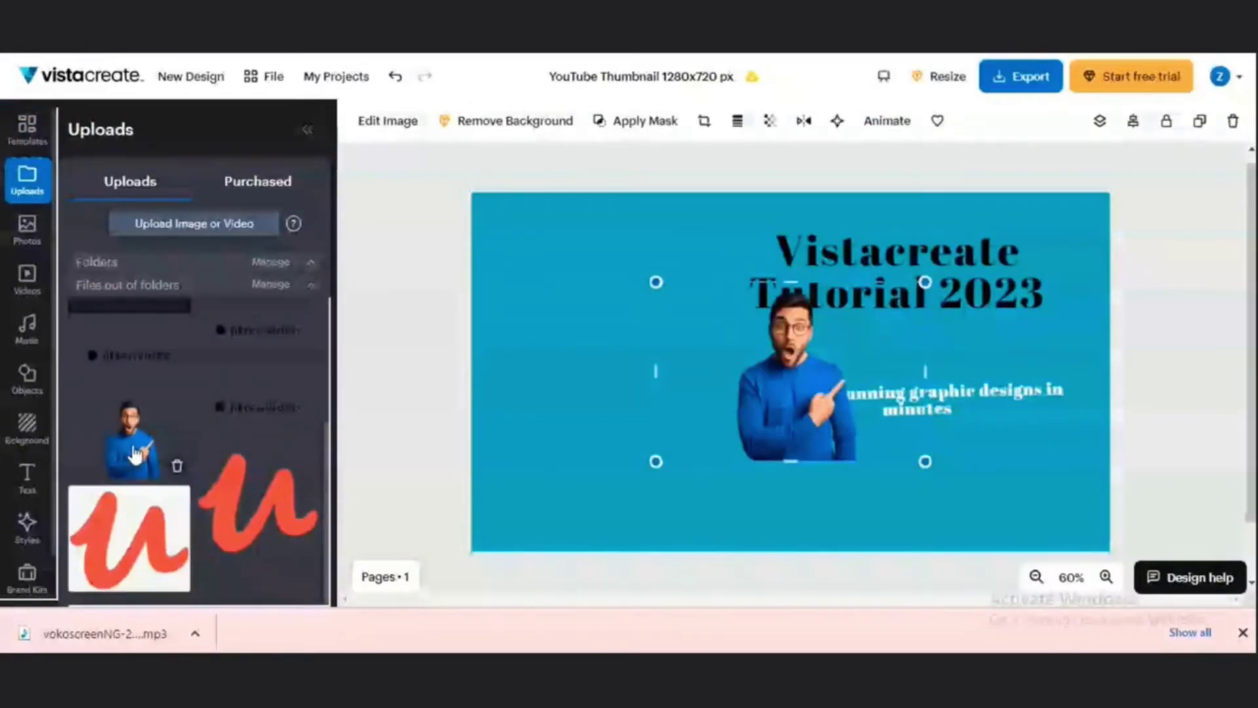
left_click(27, 128)
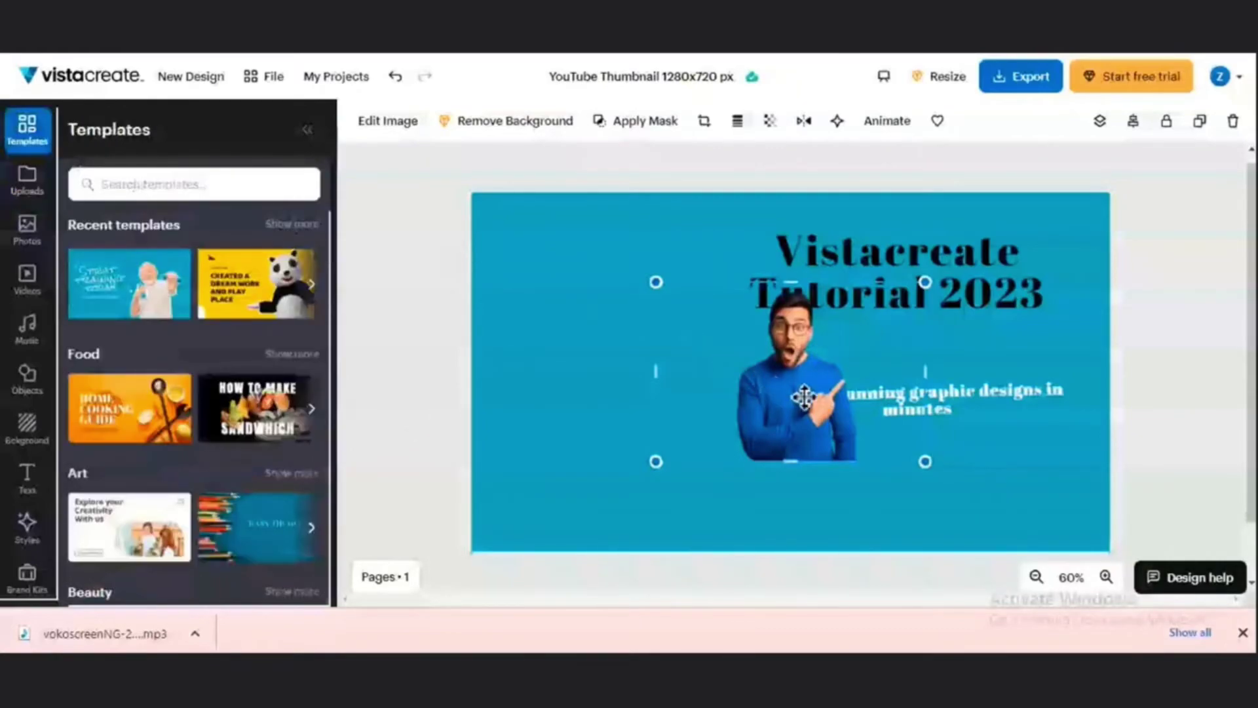
left_click_drag(804, 397, 620, 328)
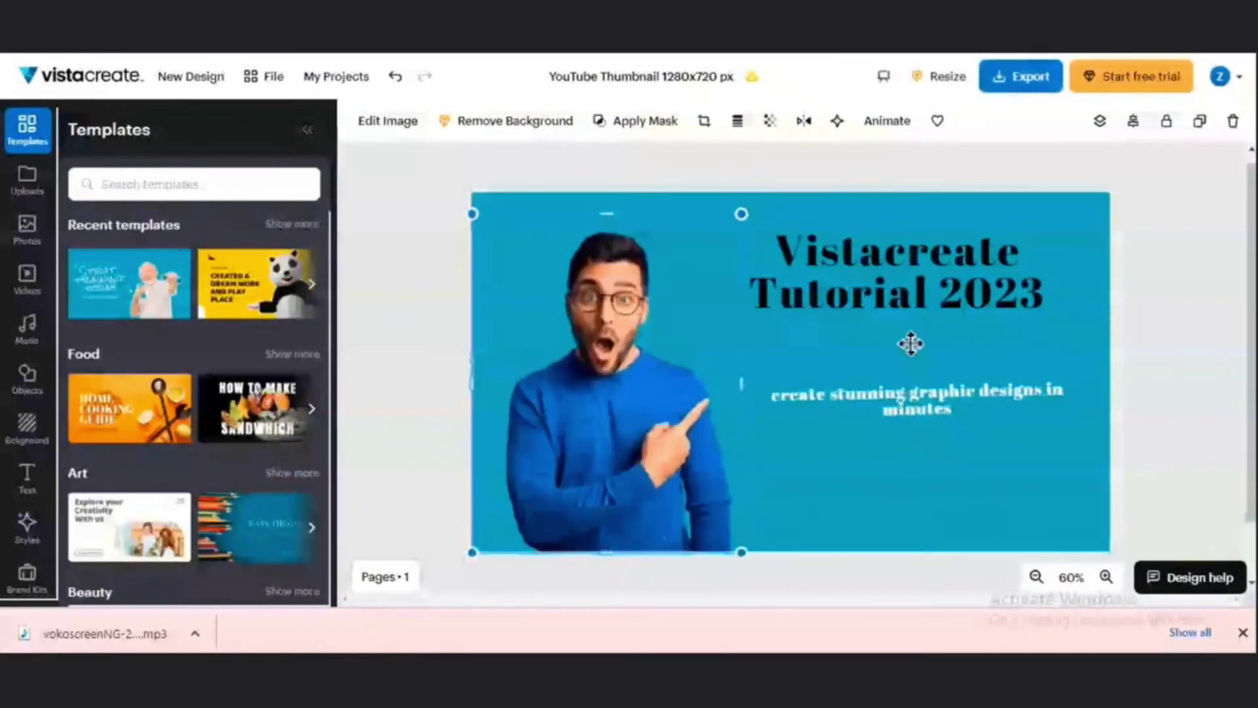
Step: Straighten the tilted subtitle so it sits level
left_click(888, 407)
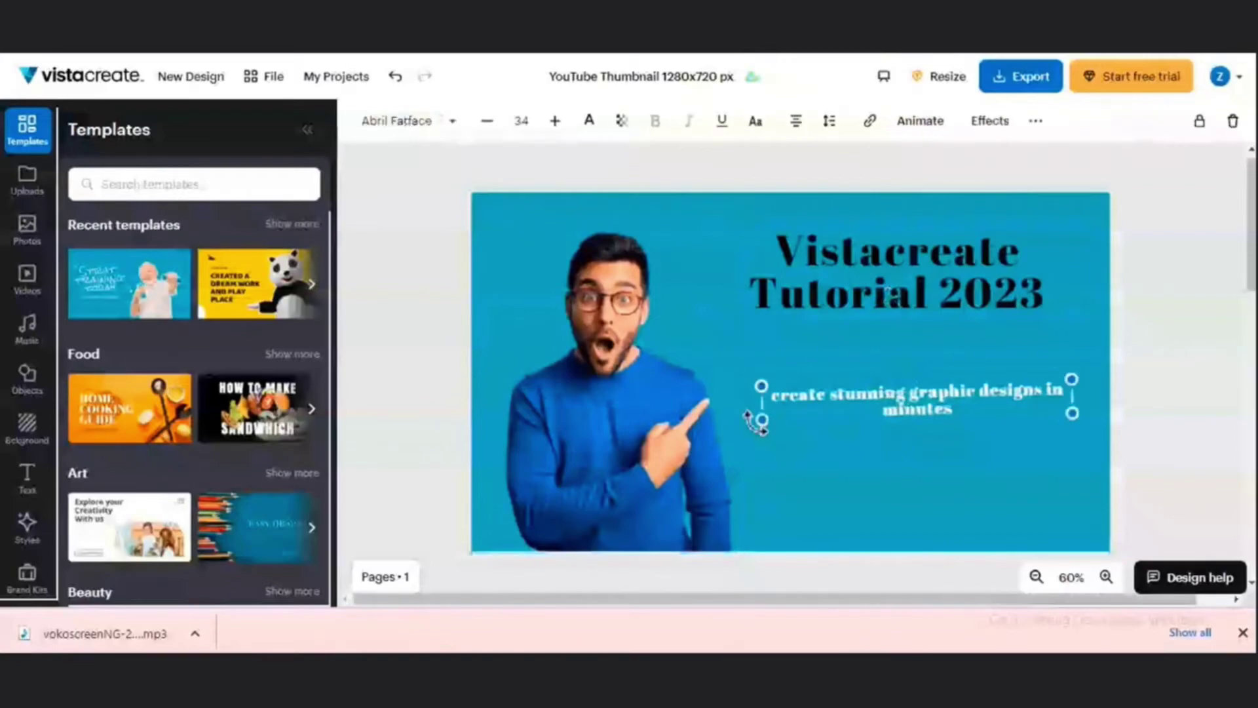
left_click_drag(757, 423, 764, 421)
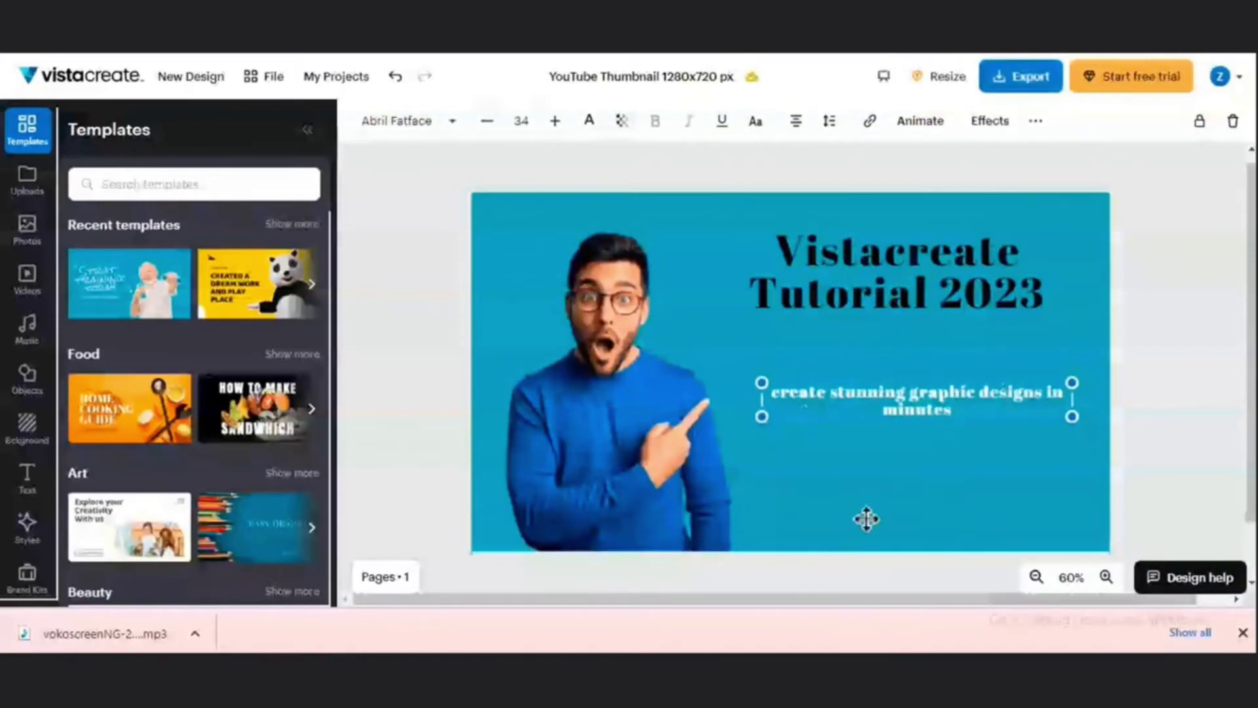
left_click(895, 491)
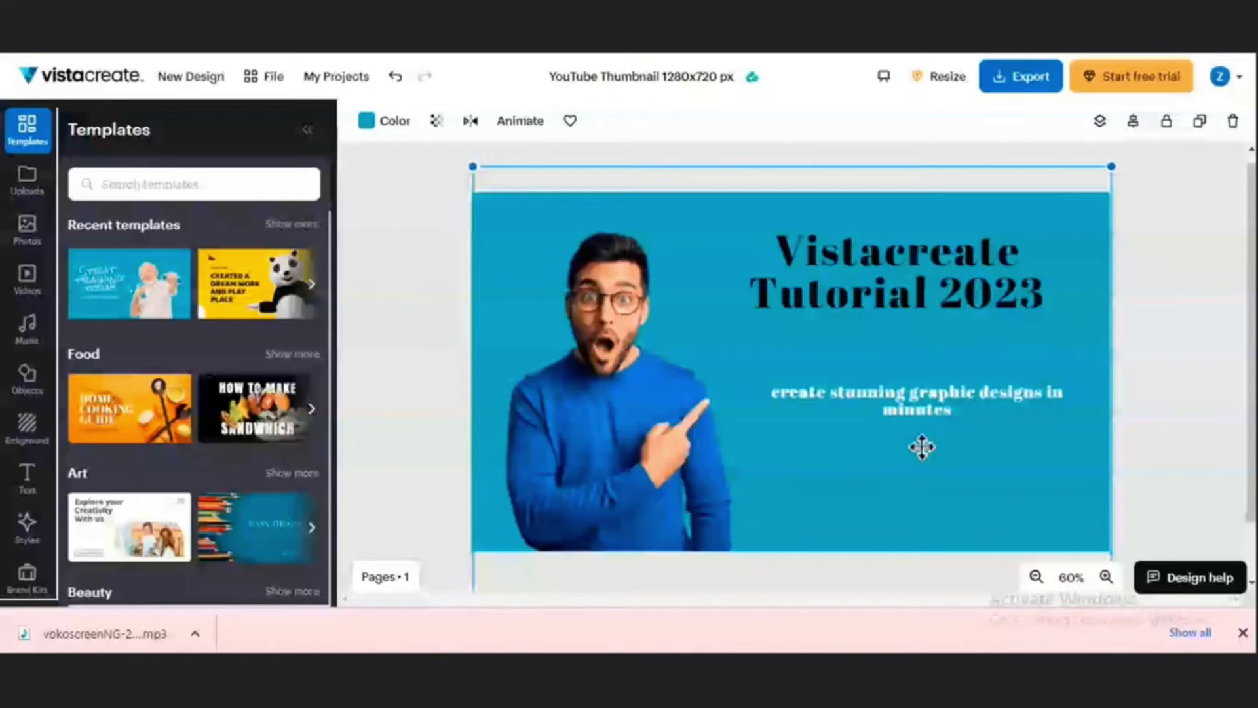
Step: Try the Grayscale filter on the man photo, then apply the Festive filter instead
left_click(624, 391)
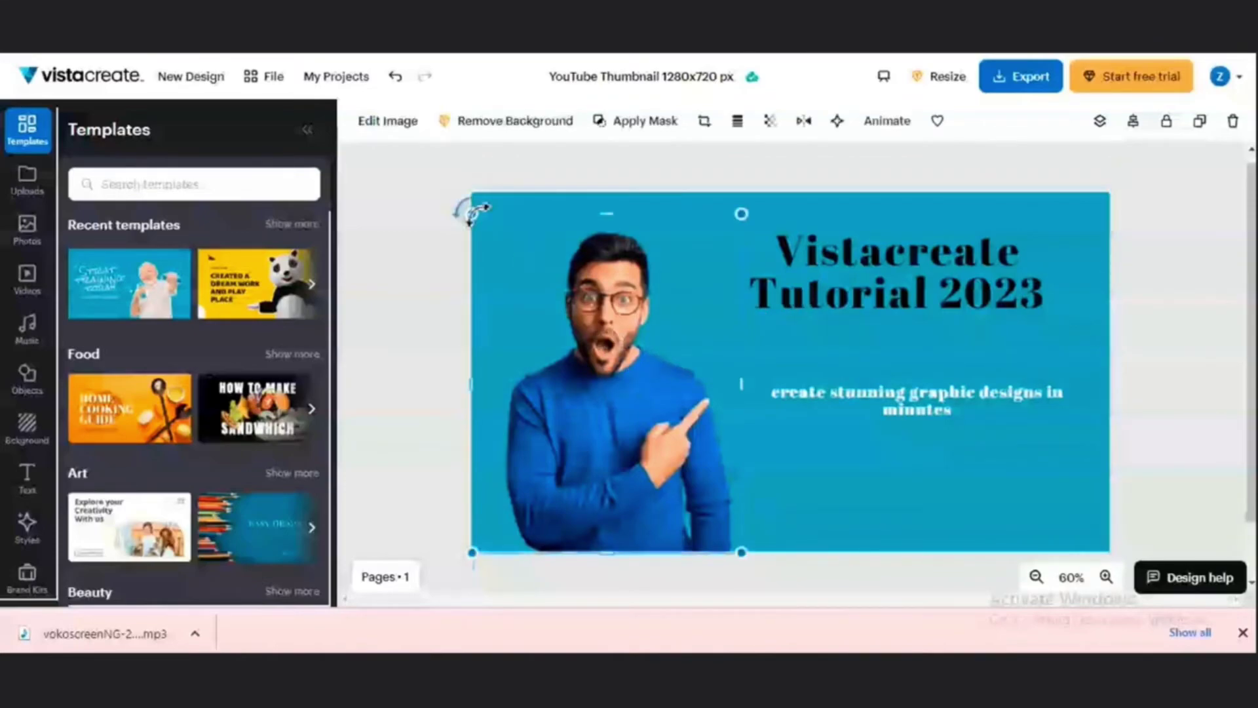
left_click(381, 125)
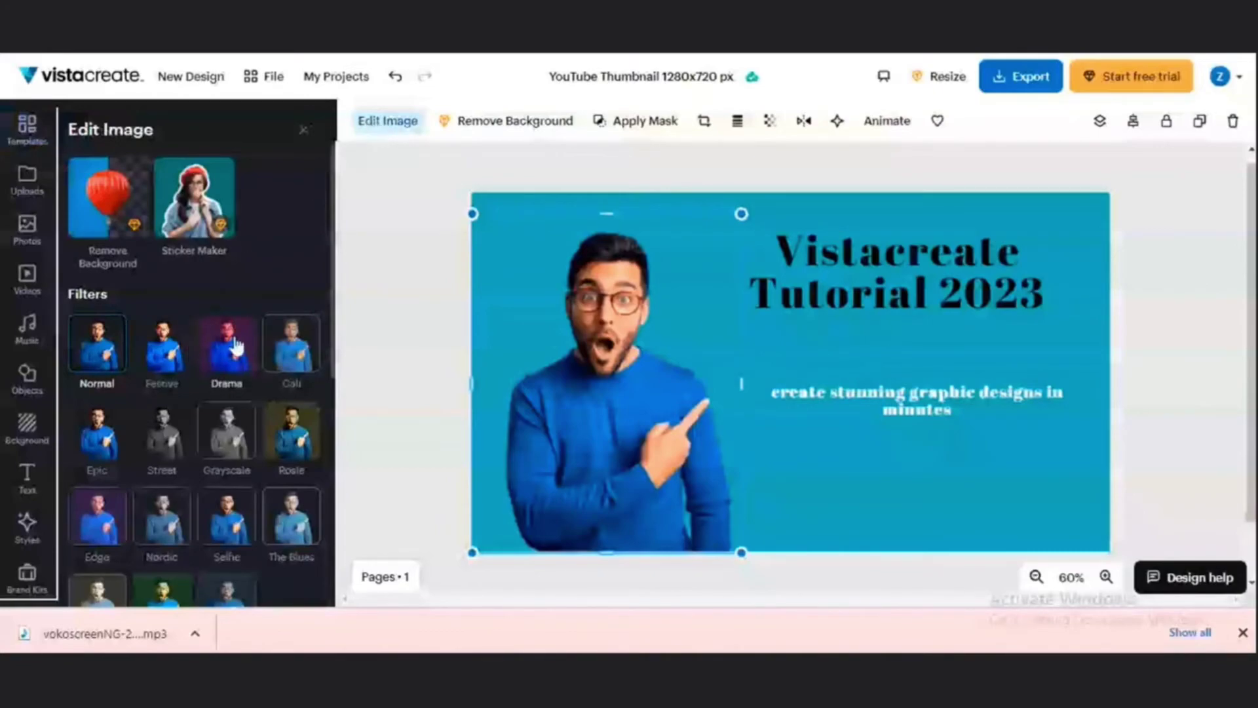
scroll(218, 314, "down", 7)
scroll(216, 317, "up", 3)
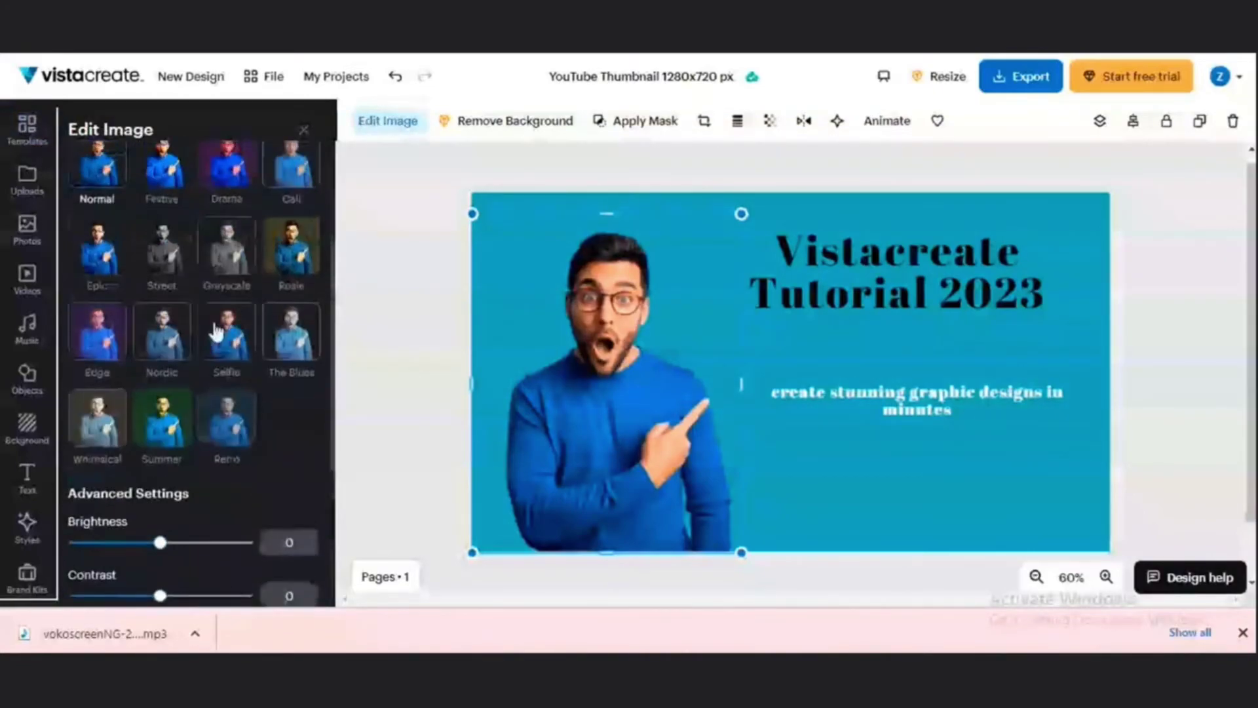
left_click(218, 257)
scroll(223, 282, "up", 3)
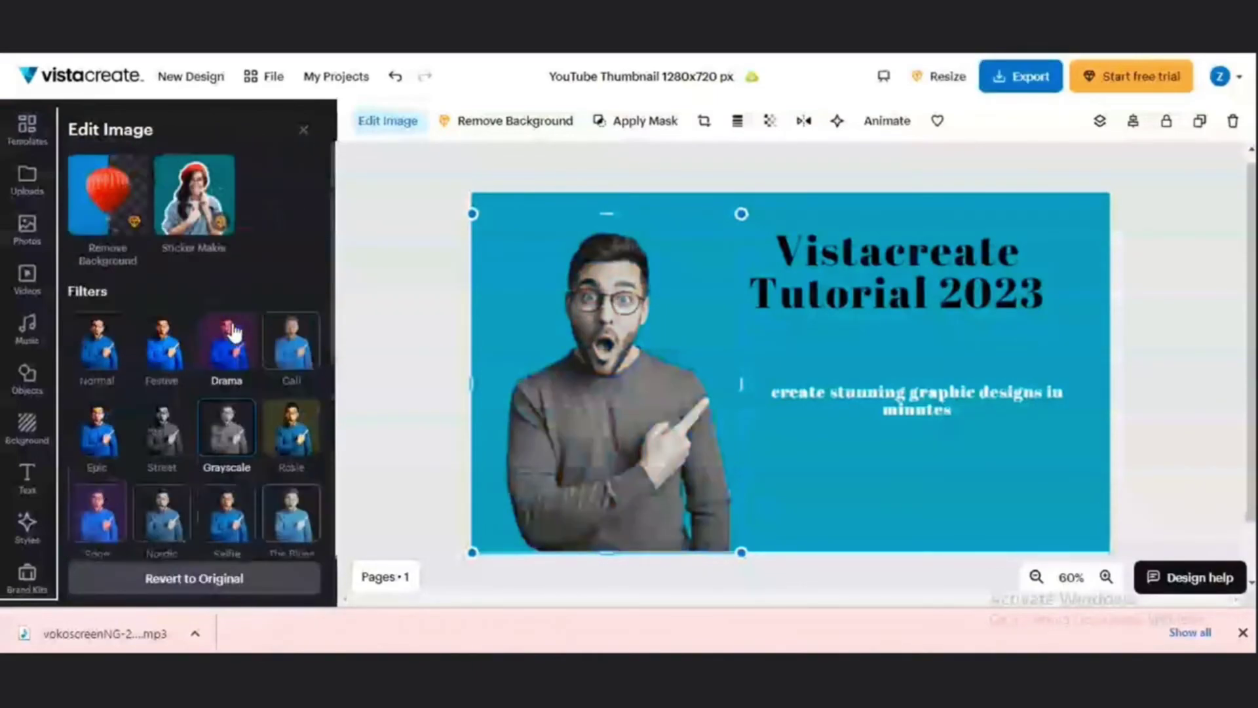
left_click(167, 357)
scroll(193, 352, "down", 2)
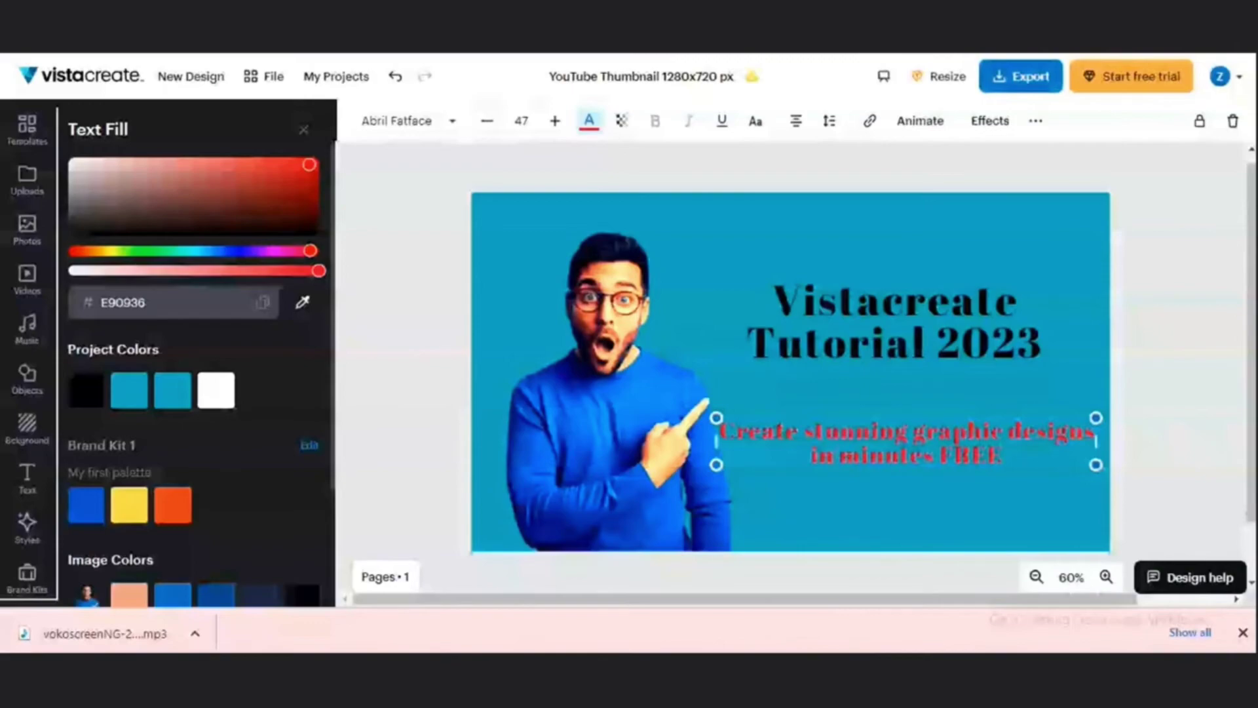
Step: Deselect the subtitle to close the Text Fill colour panel
left_click(1212, 388)
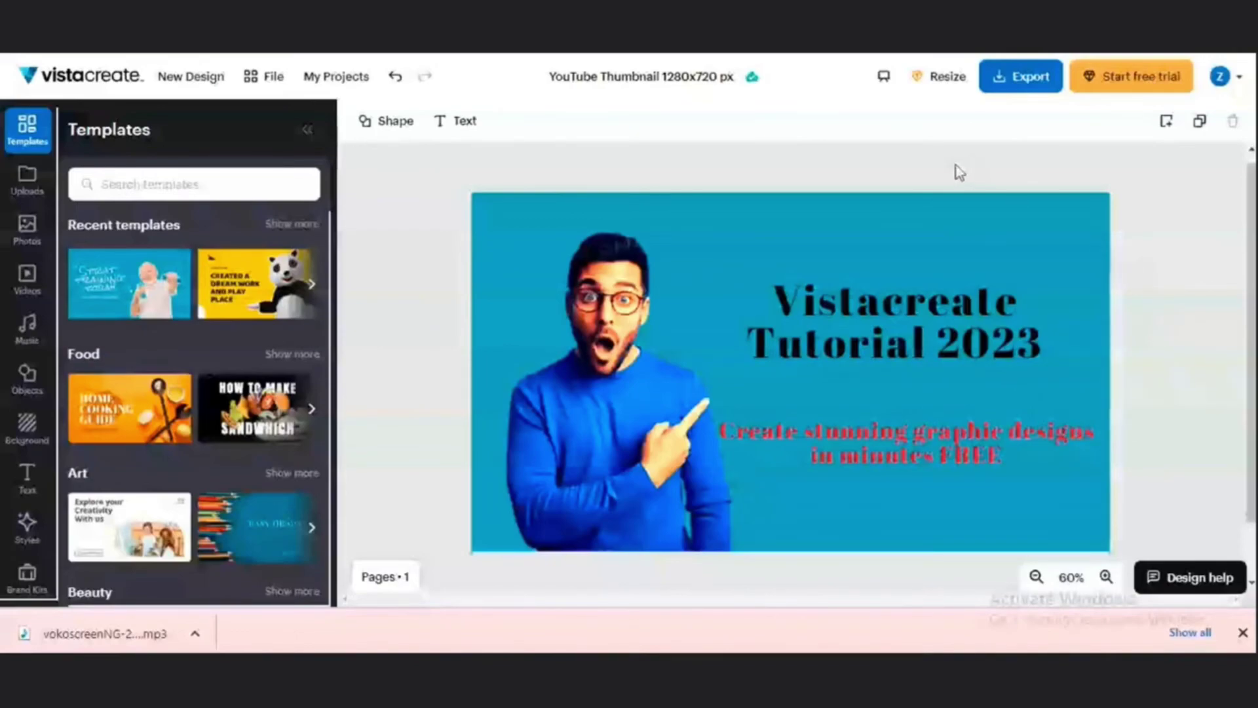
Step: Download the thumbnail as a PNG via Instant Download and open the downloaded file
left_click(1029, 77)
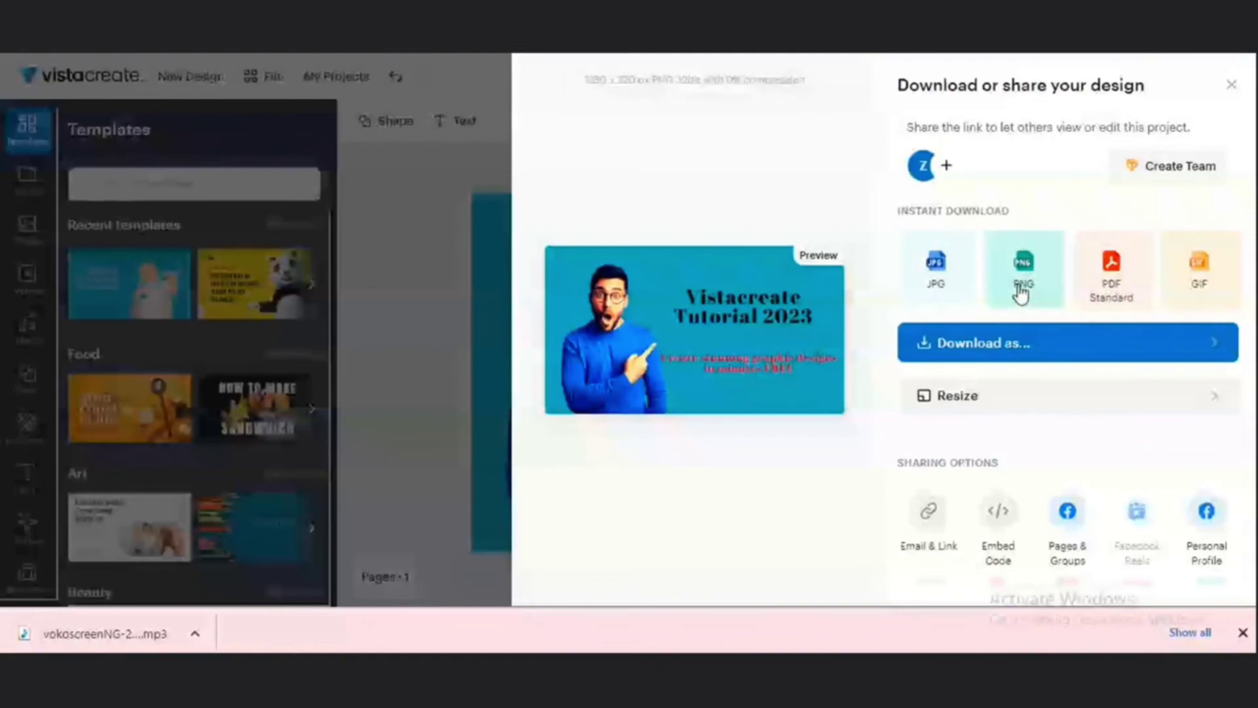
left_click(1243, 634)
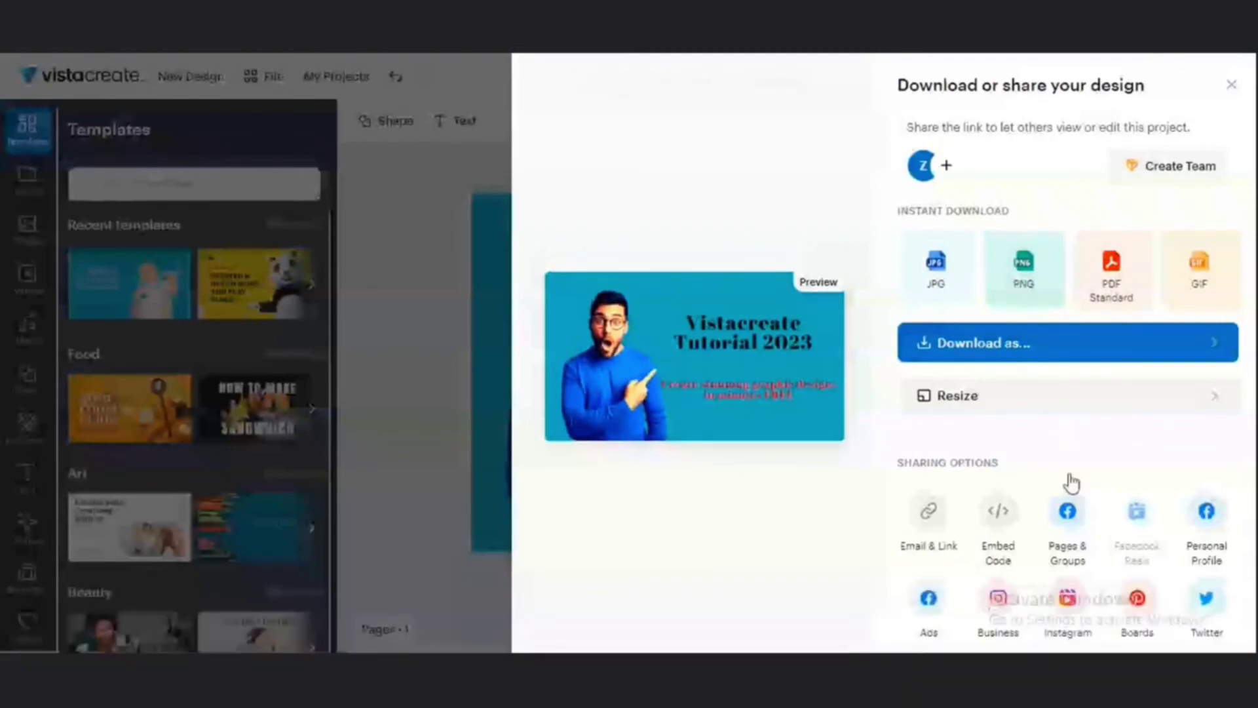
left_click(1024, 261)
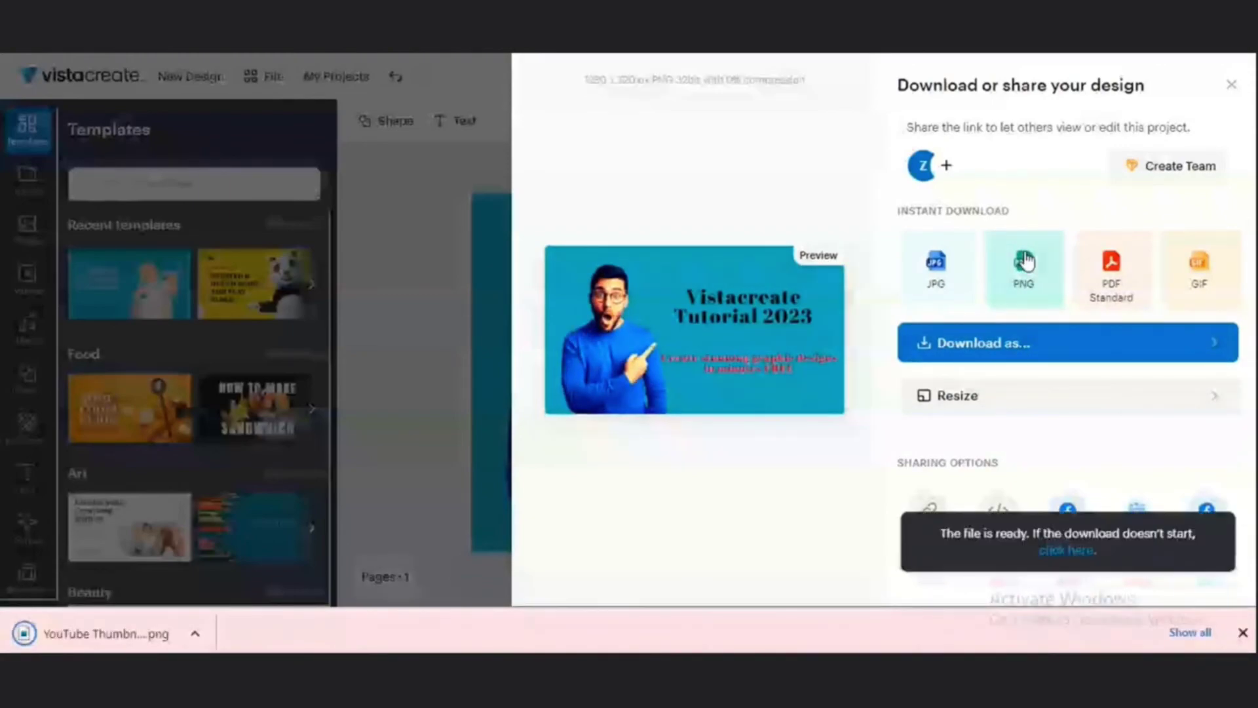
left_click(86, 636)
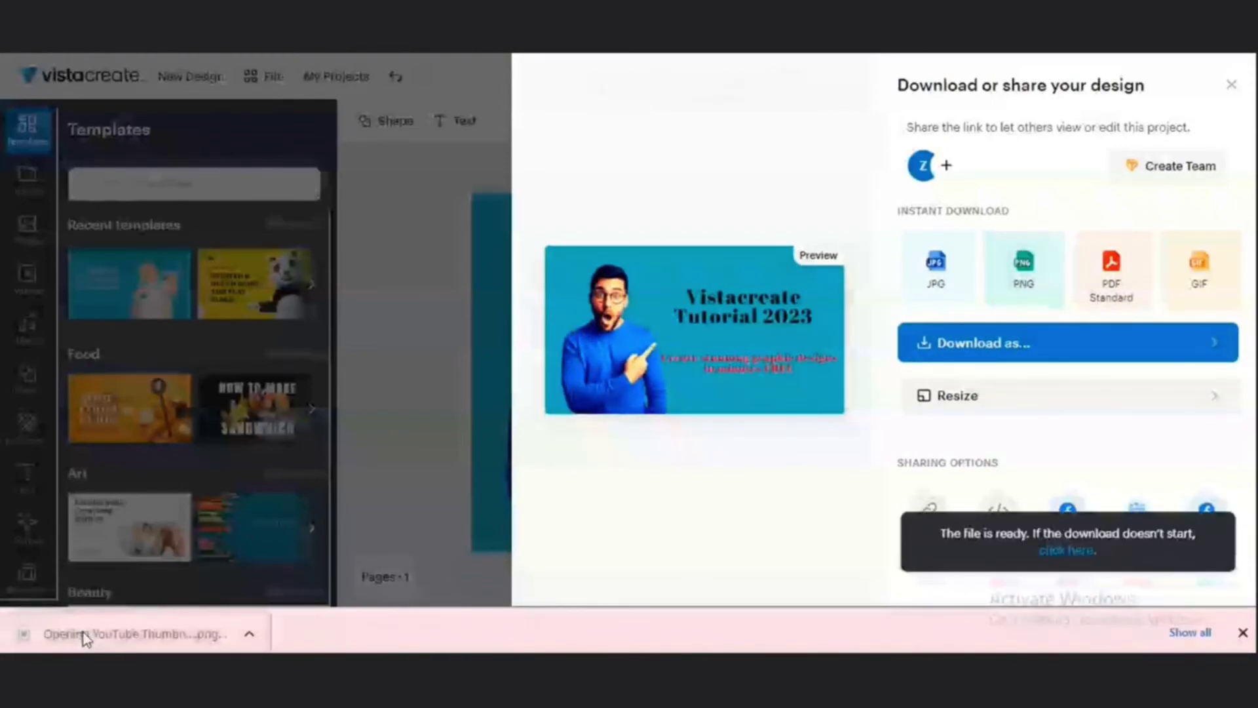